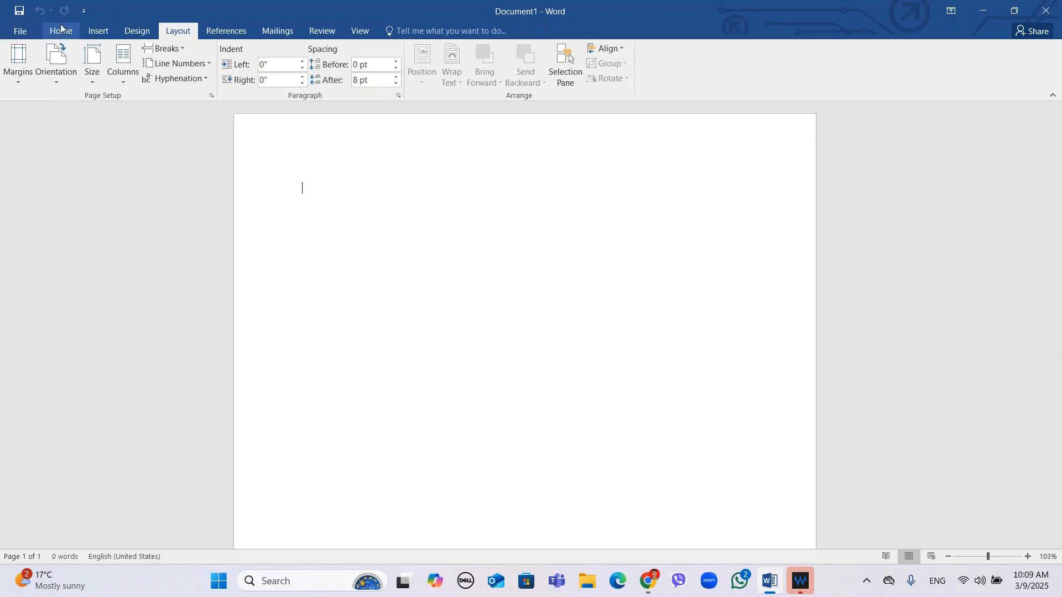
# Step: Review the preset page margins and the custom margin and gutter position options, leaving the margins unchanged
pyautogui.click(61, 30)
pyautogui.click(182, 32)
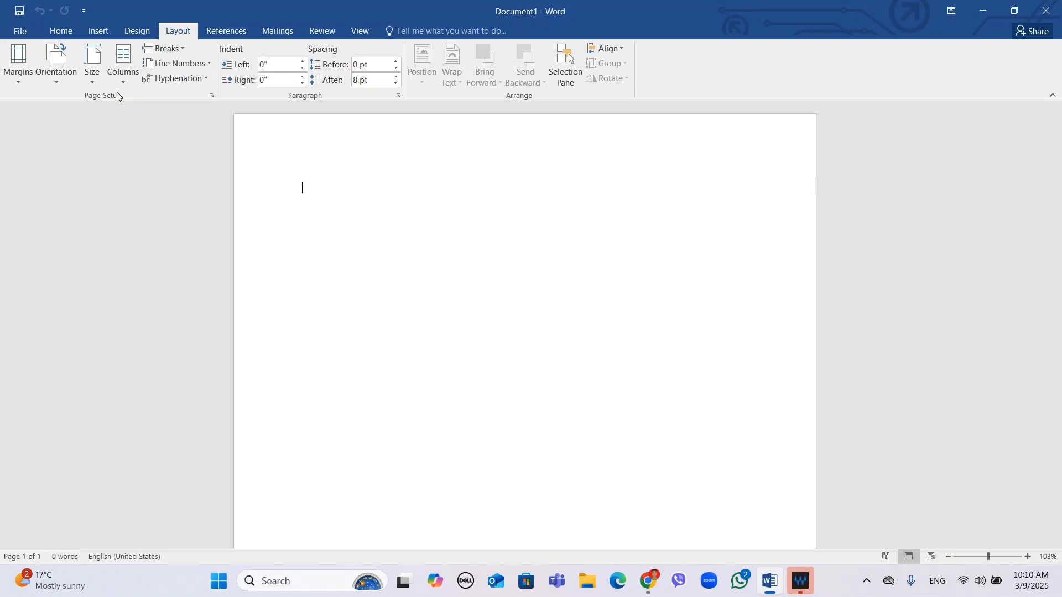
pyautogui.click(26, 86)
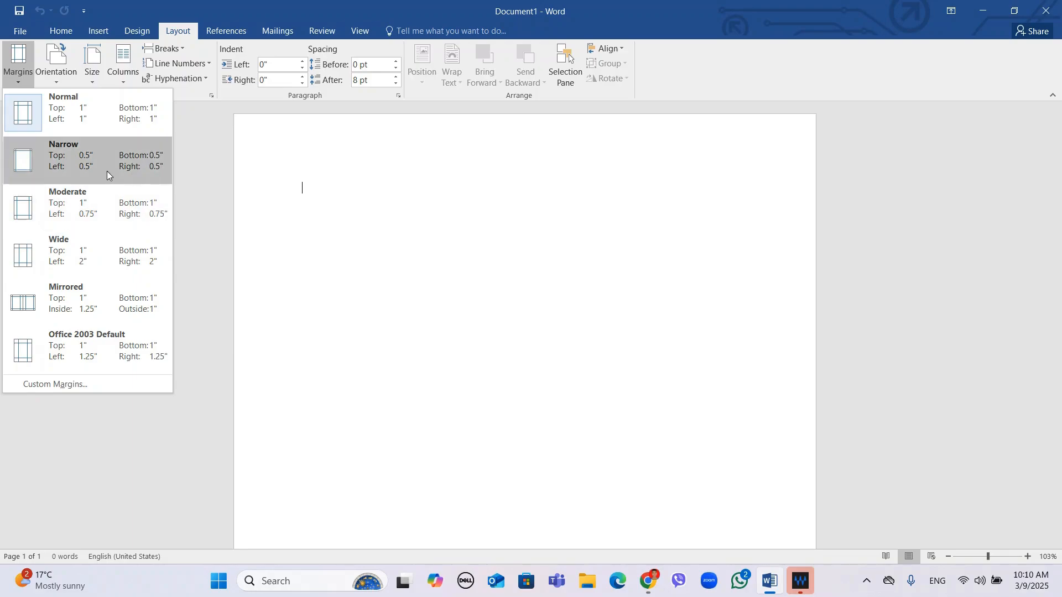
pyautogui.click(71, 383)
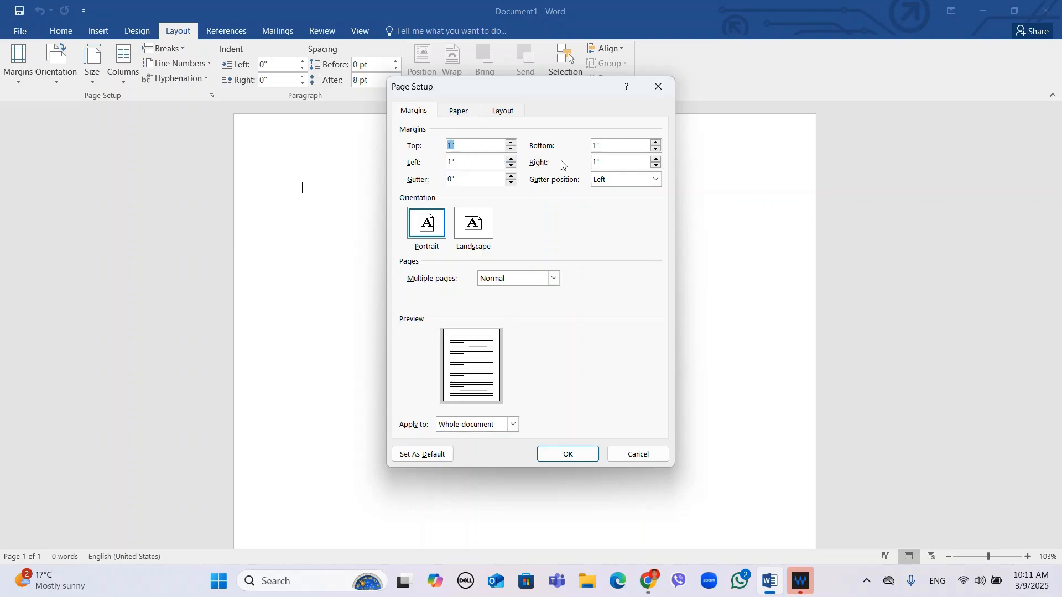
pyautogui.click(601, 161)
pyautogui.click(606, 183)
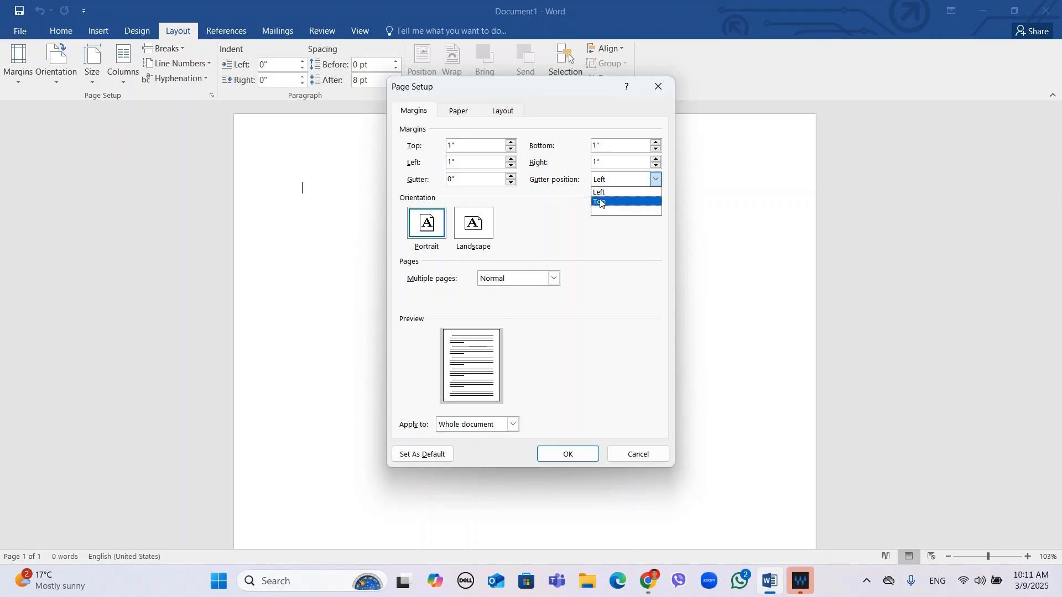
pyautogui.click(600, 193)
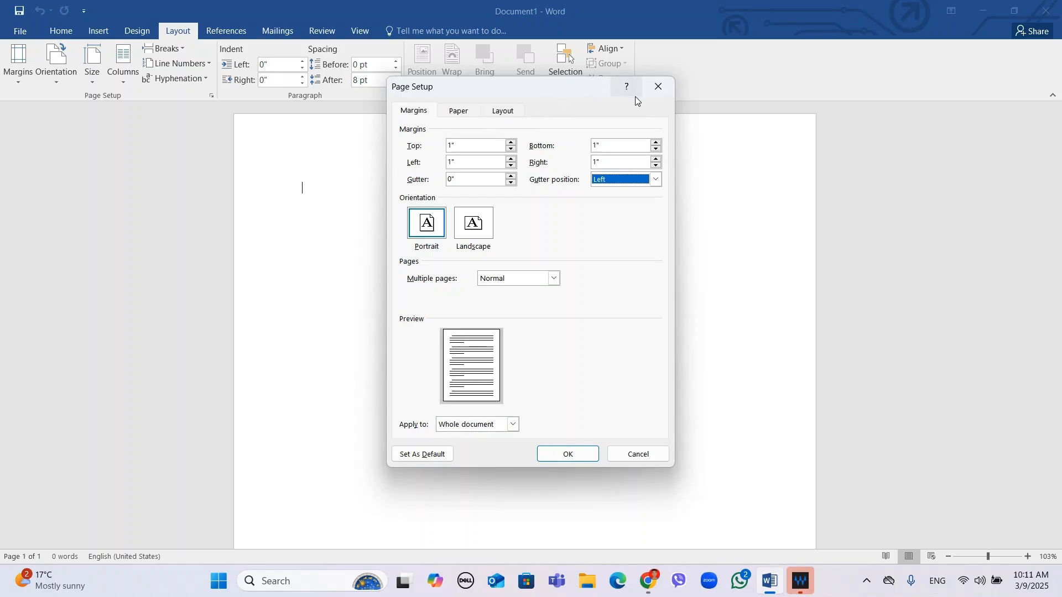
pyautogui.click(656, 86)
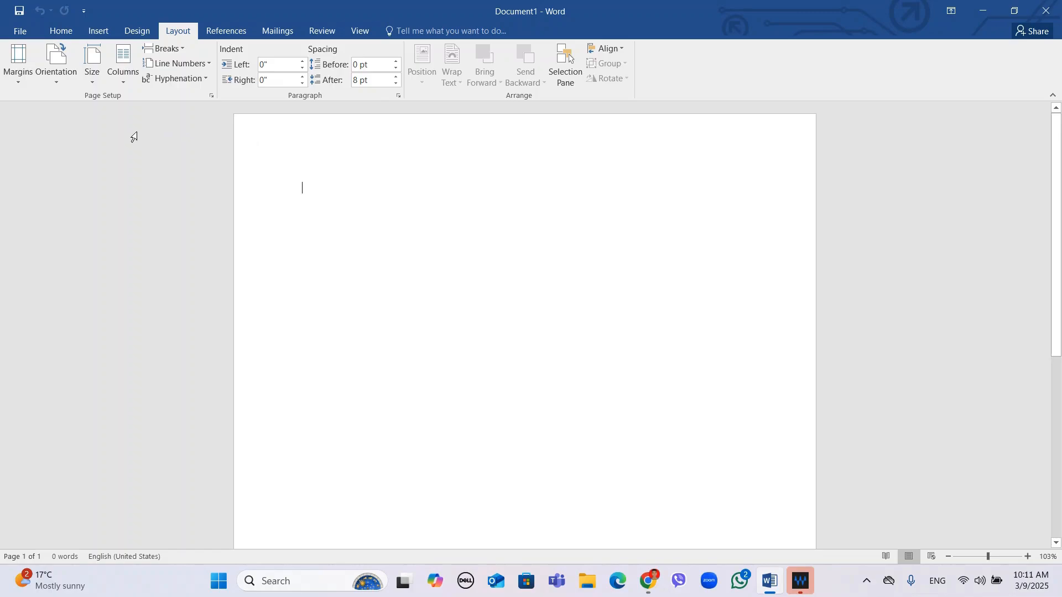
# Step: Generate sample paragraphs in the blank document with the formula =rand()
pyautogui.click(55, 78)
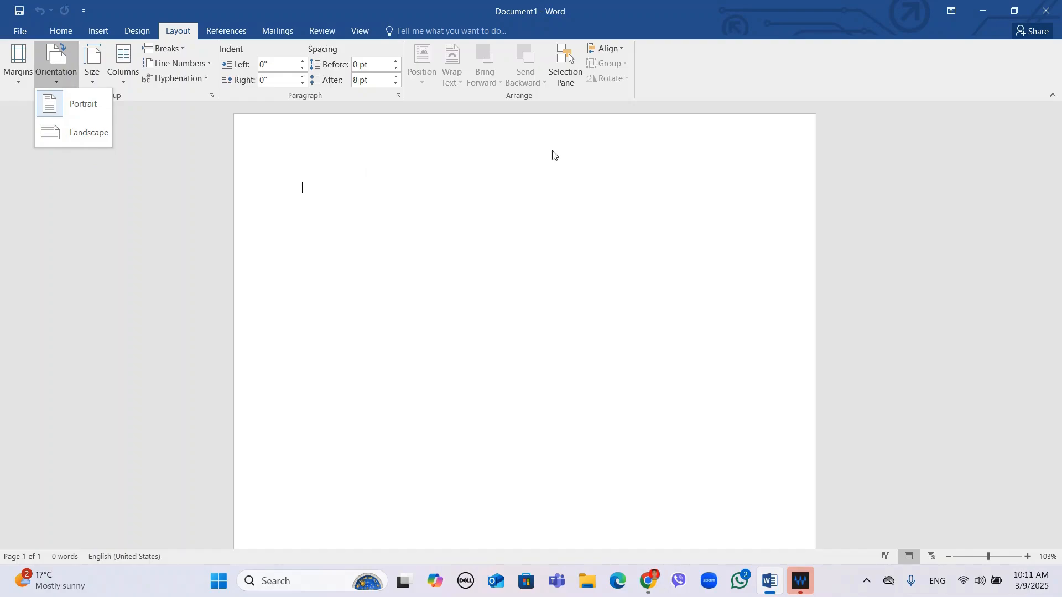
pyautogui.click(372, 185)
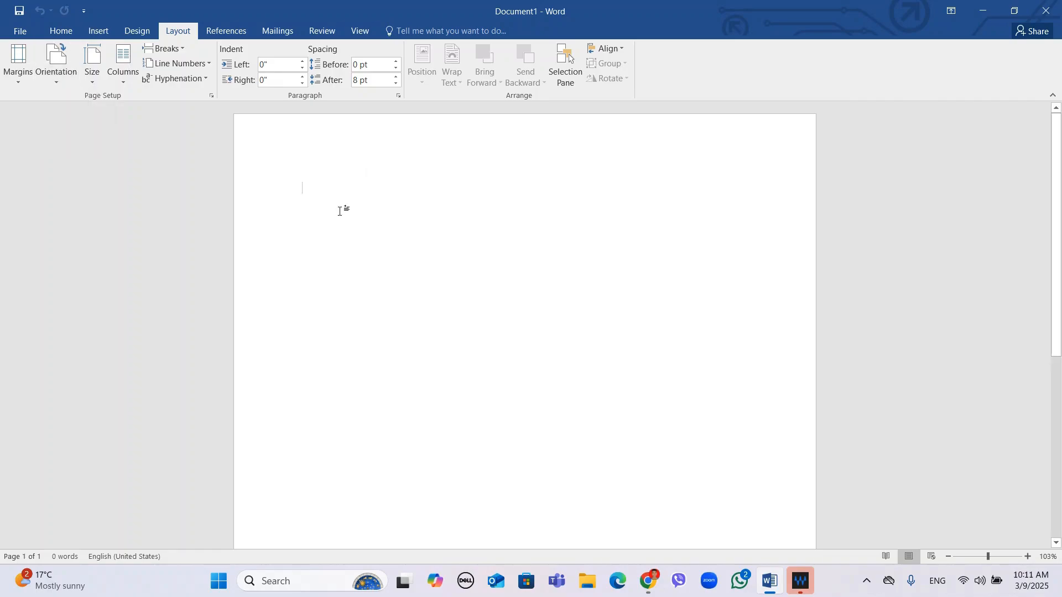
pyautogui.write('=')
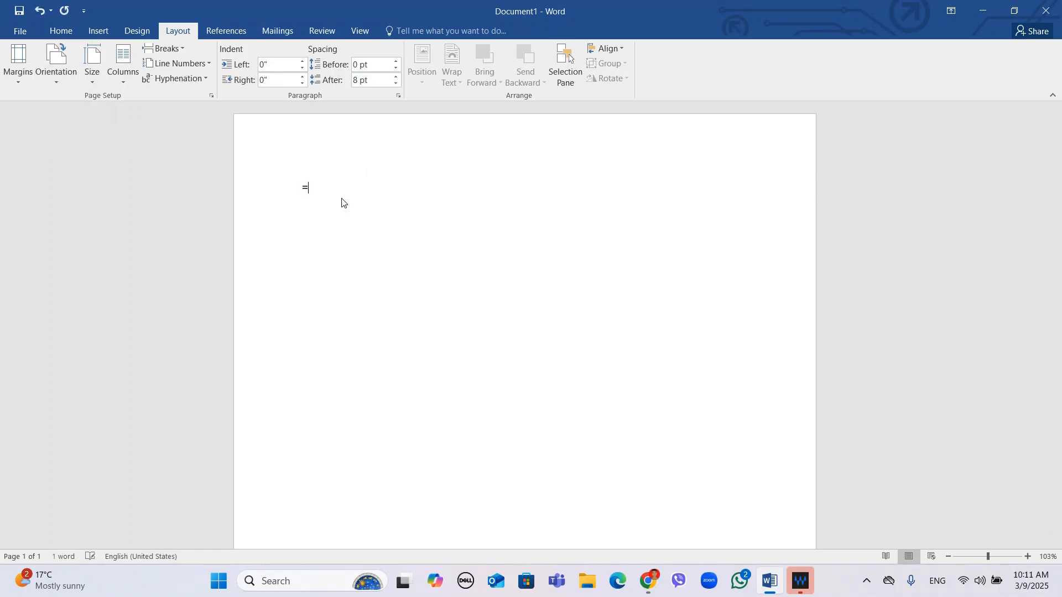
pyautogui.write('rand()')
pyautogui.press('Return')
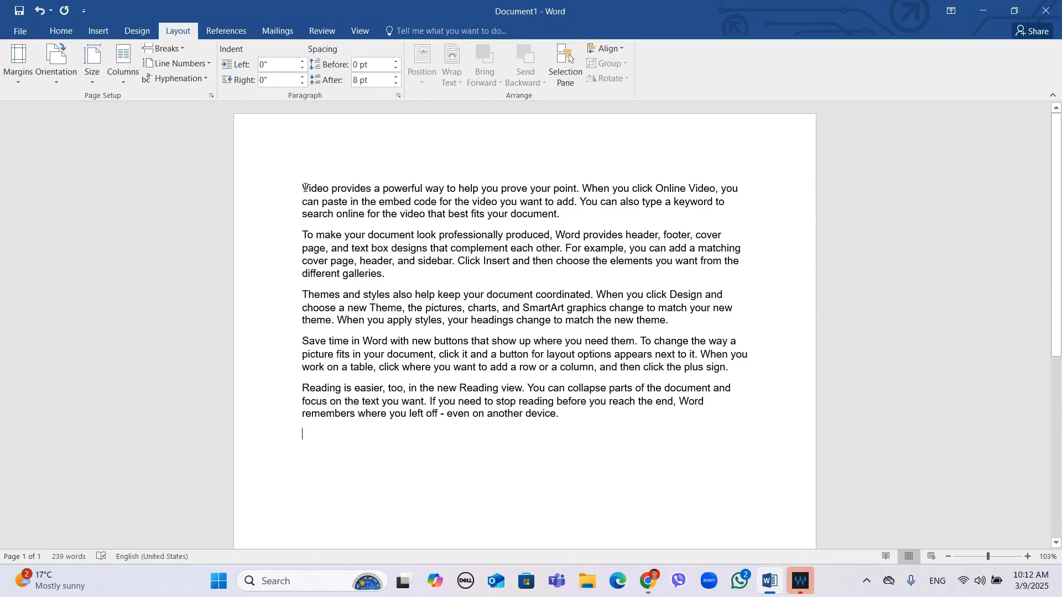
# Step: Copy all of the sample text and paste it twice at the end of the document
pyautogui.moveTo(302, 188); pyautogui.dragTo(600, 421)
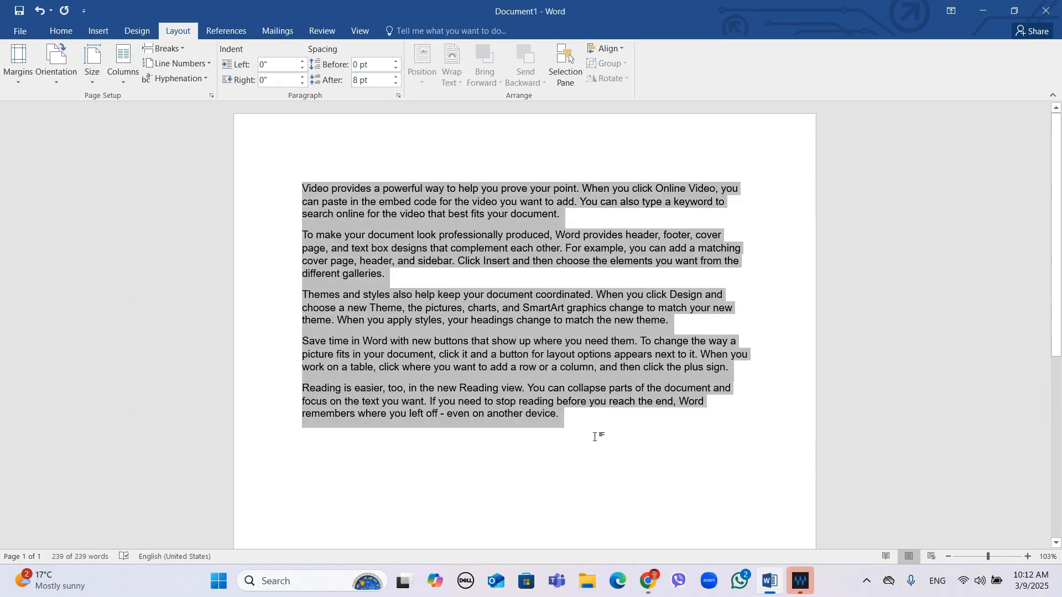
pyautogui.click(595, 437)
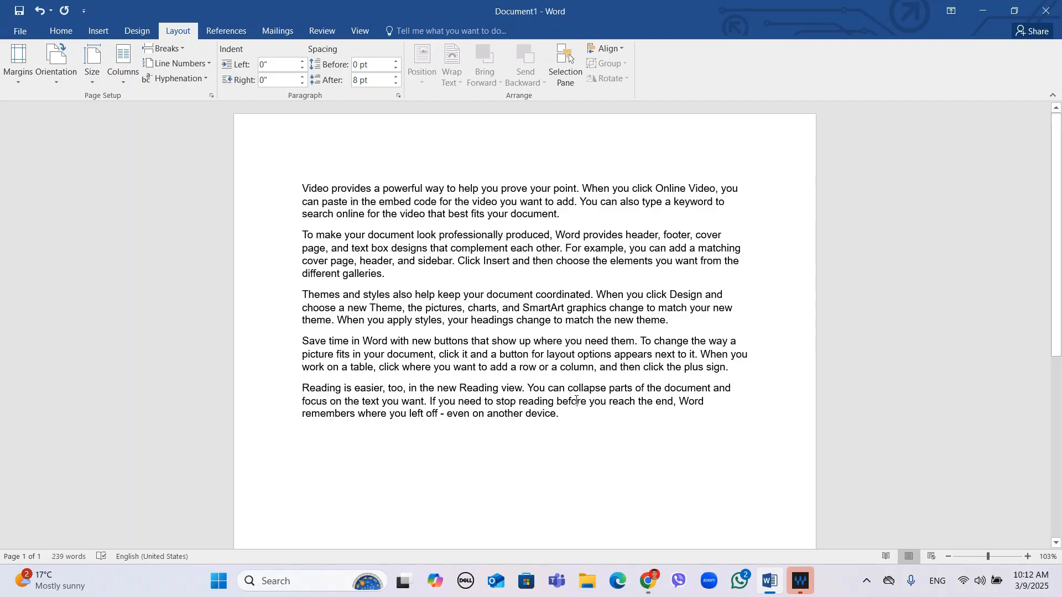
pyautogui.hotkey('ctrl', 'a')
pyautogui.hotkey('ctrl', 'c')
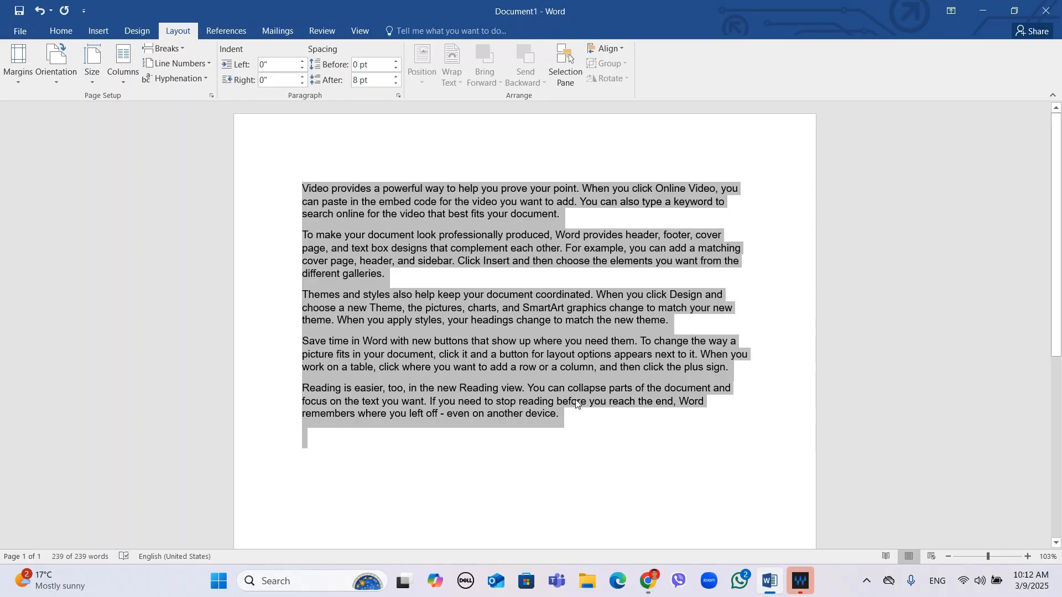
pyautogui.click(567, 441)
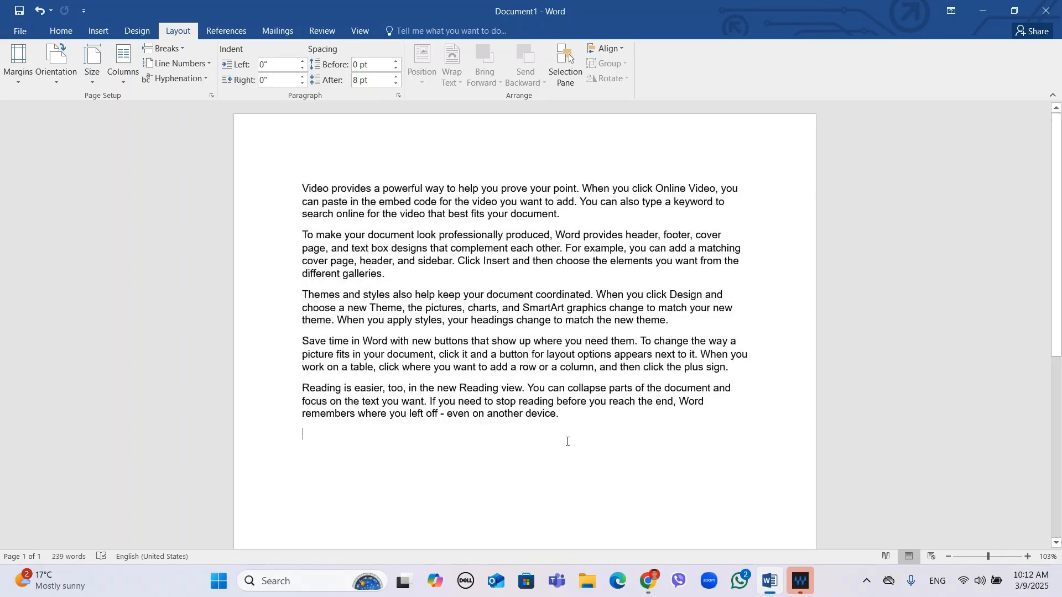
pyautogui.hotkey('ctrl', 'v')
pyautogui.hotkey('ctrl', 'v')
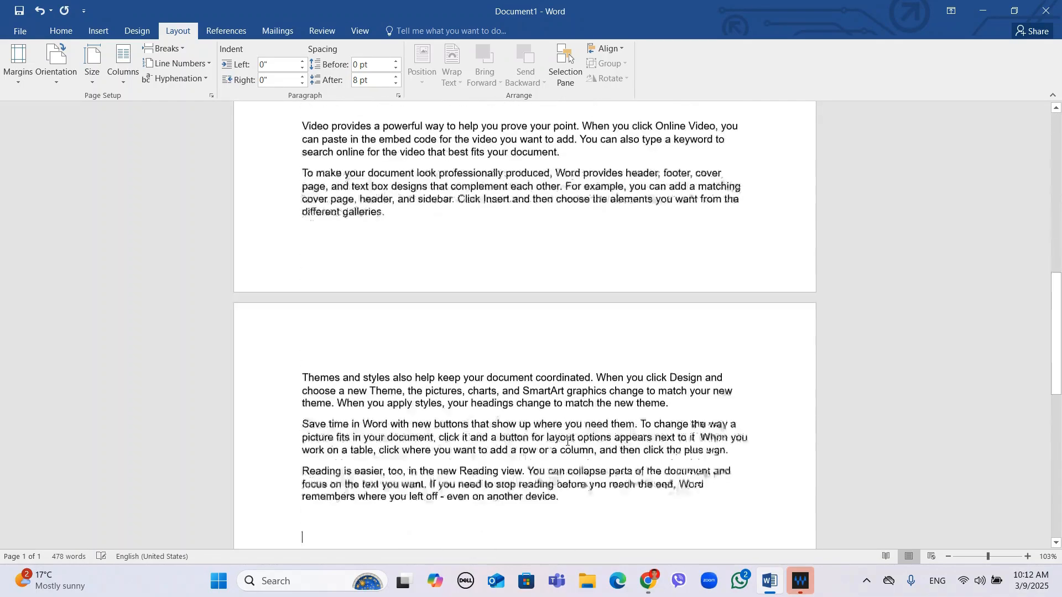
pyautogui.scroll(10, 567, 442)
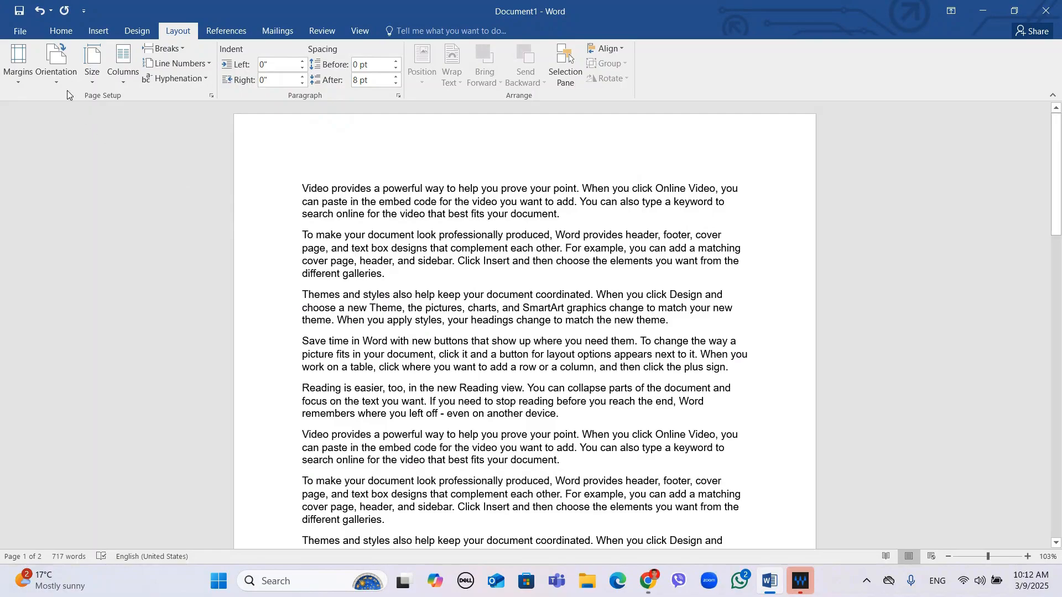
# Step: Set the page orientation to Landscape and look over how the text flows across the pages
pyautogui.click(51, 72)
pyautogui.click(71, 104)
pyautogui.click(69, 76)
pyautogui.click(65, 138)
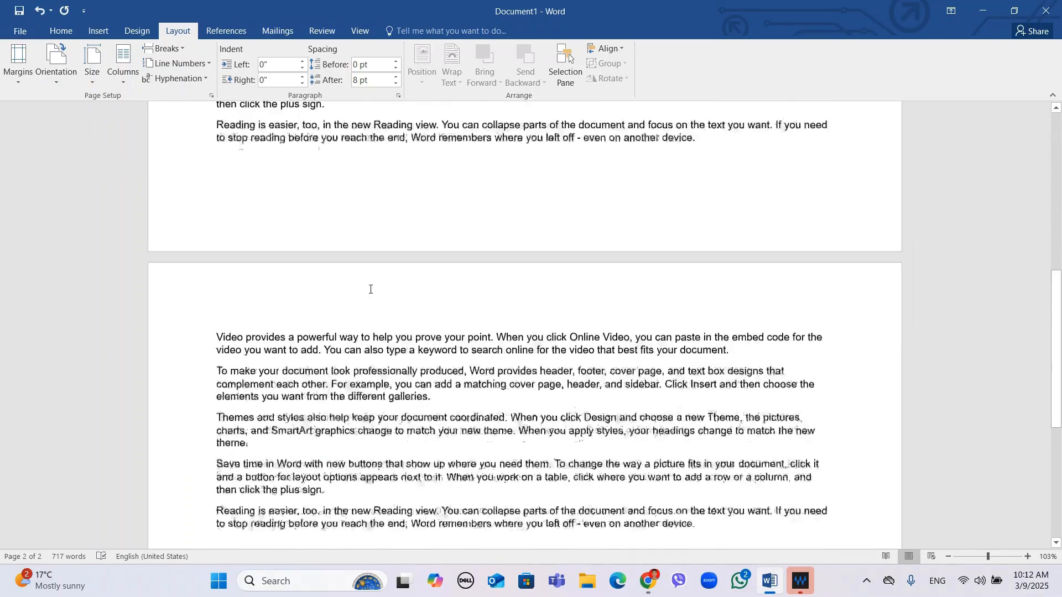
pyautogui.scroll(12, 371, 290)
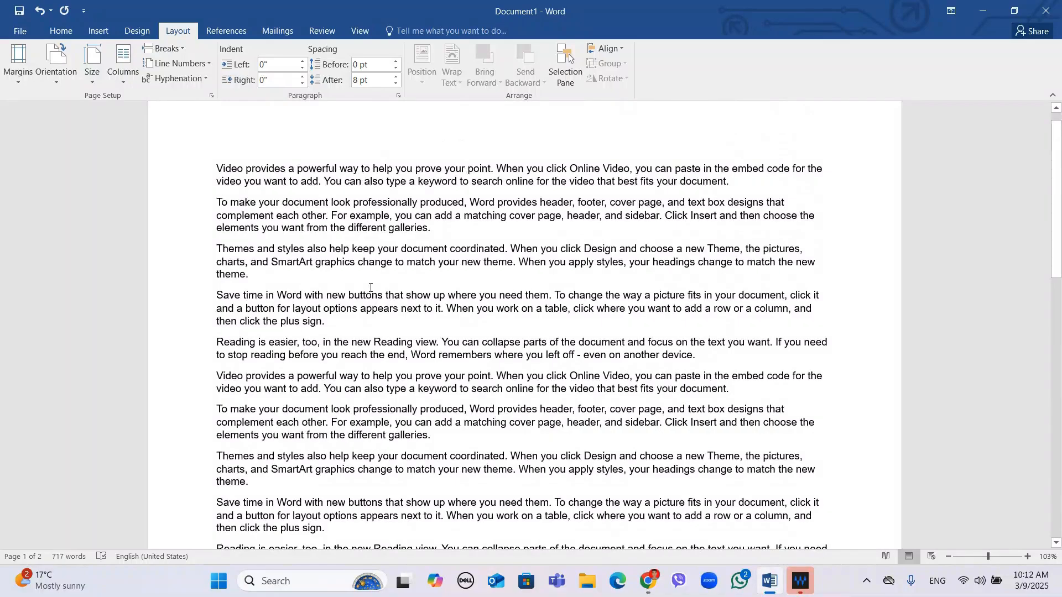
pyautogui.scroll(1, 371, 287)
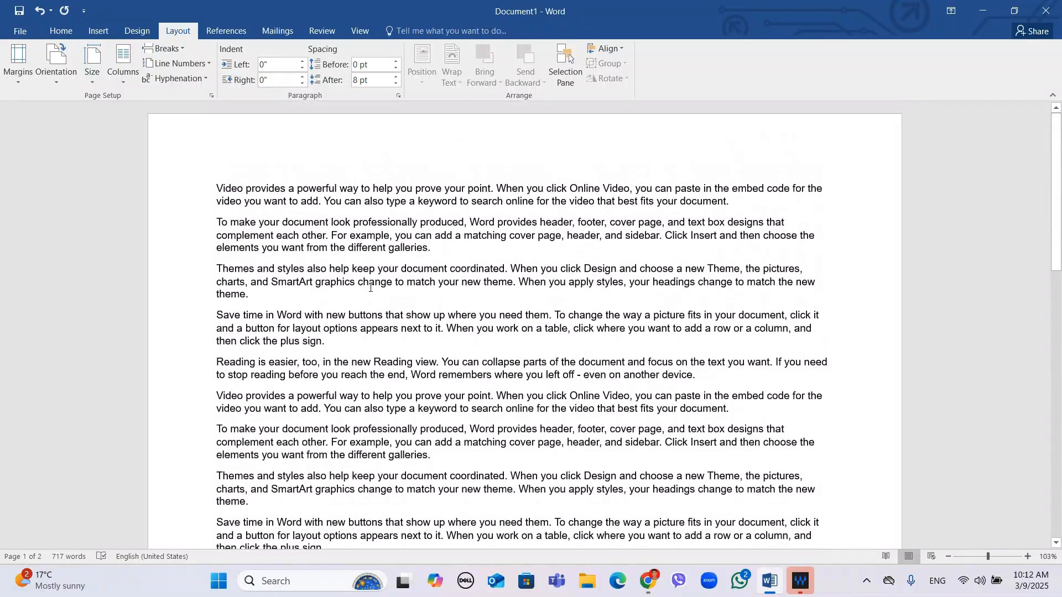
pyautogui.scroll(-5, 231, 133)
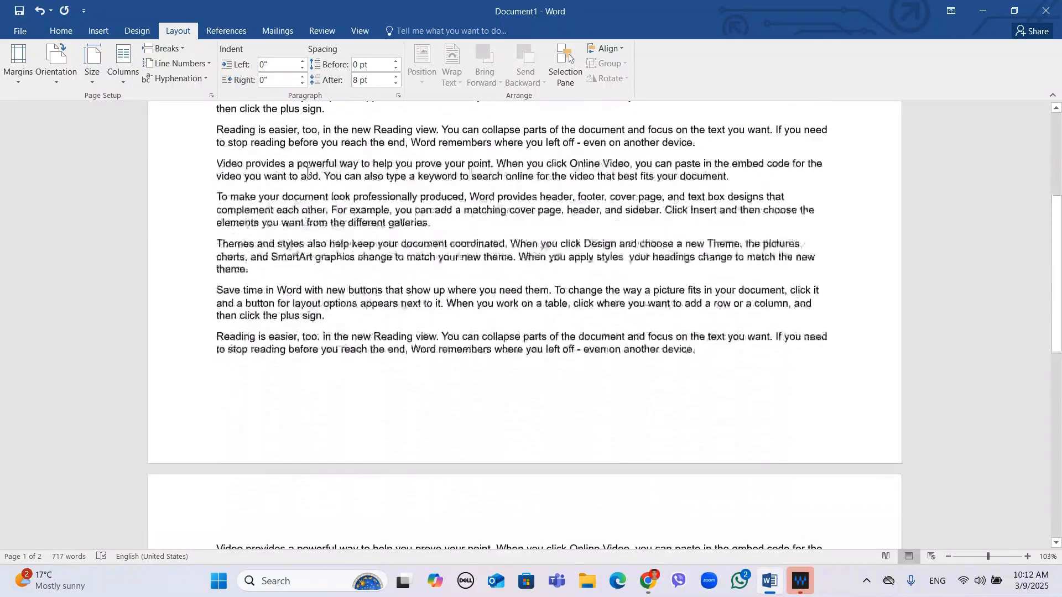
pyautogui.scroll(3, 307, 172)
pyautogui.scroll(1, 308, 171)
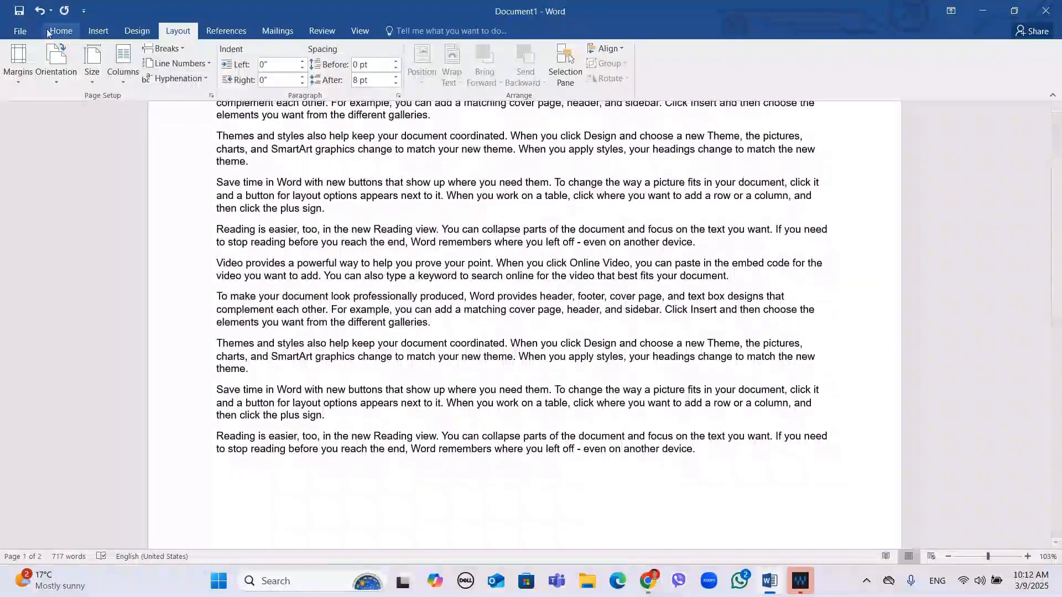
# Step: Return the page orientation to Portrait and look over the pages
pyautogui.click(71, 79)
pyautogui.click(76, 110)
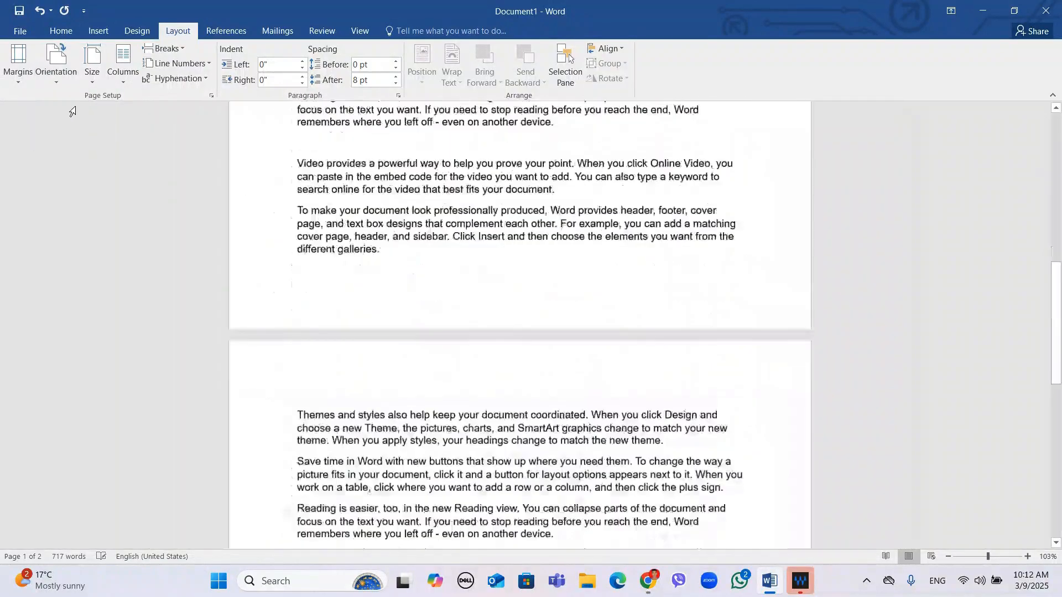
pyautogui.scroll(-1, 226, 164)
pyautogui.scroll(1, 478, 252)
pyautogui.scroll(3, 233, 176)
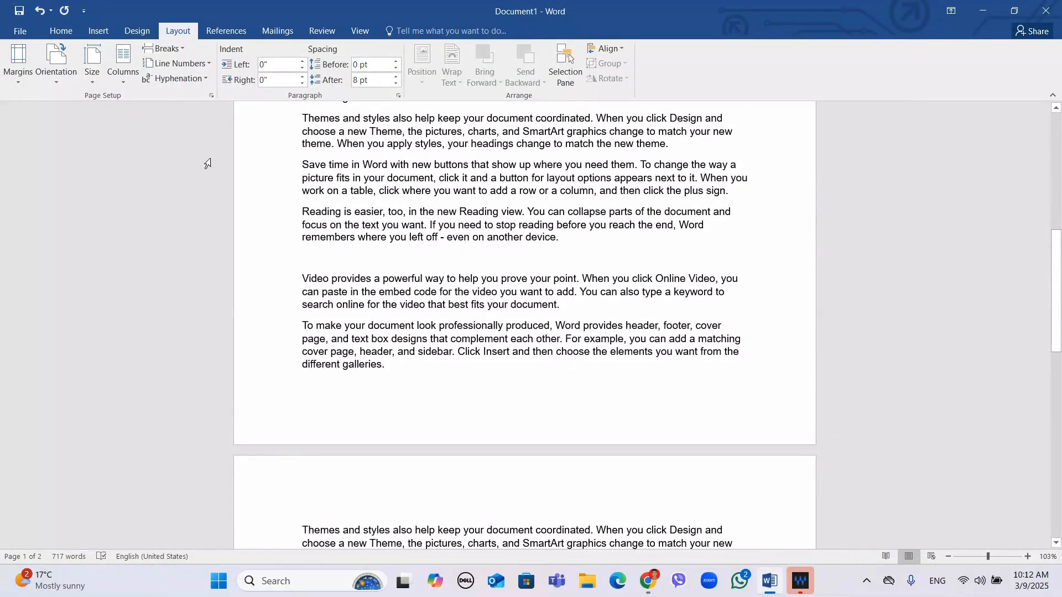
pyautogui.scroll(4, 208, 164)
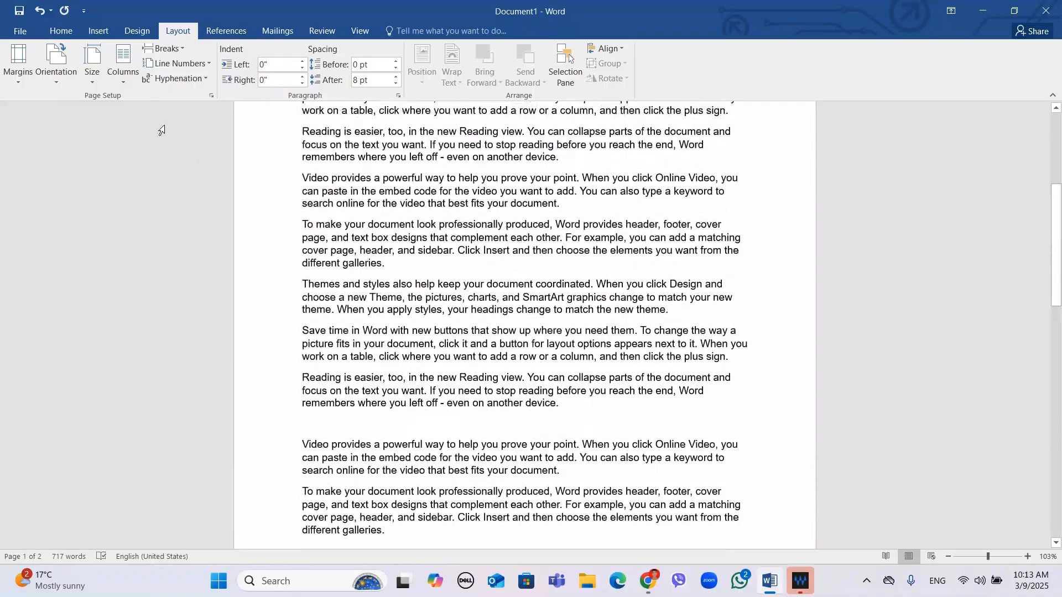
# Step: Review the available paper sizes and column layouts without applying any, and dismiss the browser notification
pyautogui.click(96, 81)
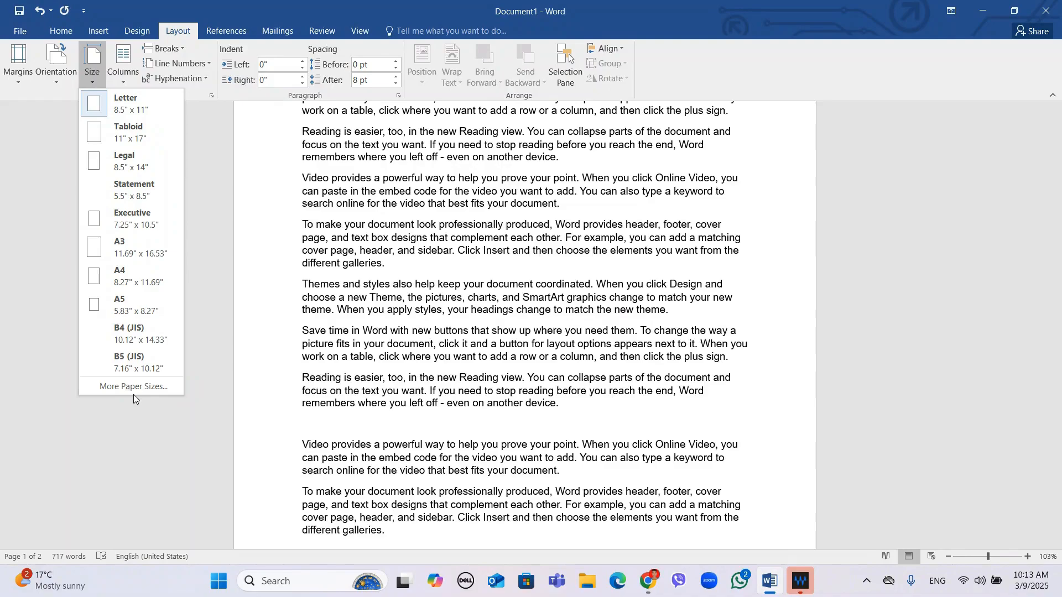
pyautogui.click(121, 65)
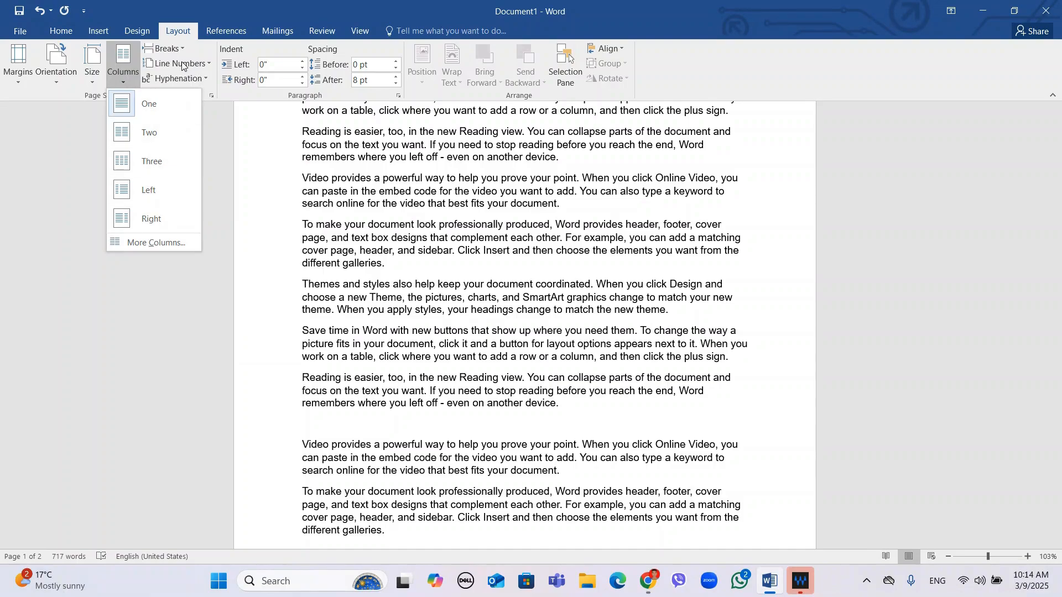
pyautogui.click(222, 164)
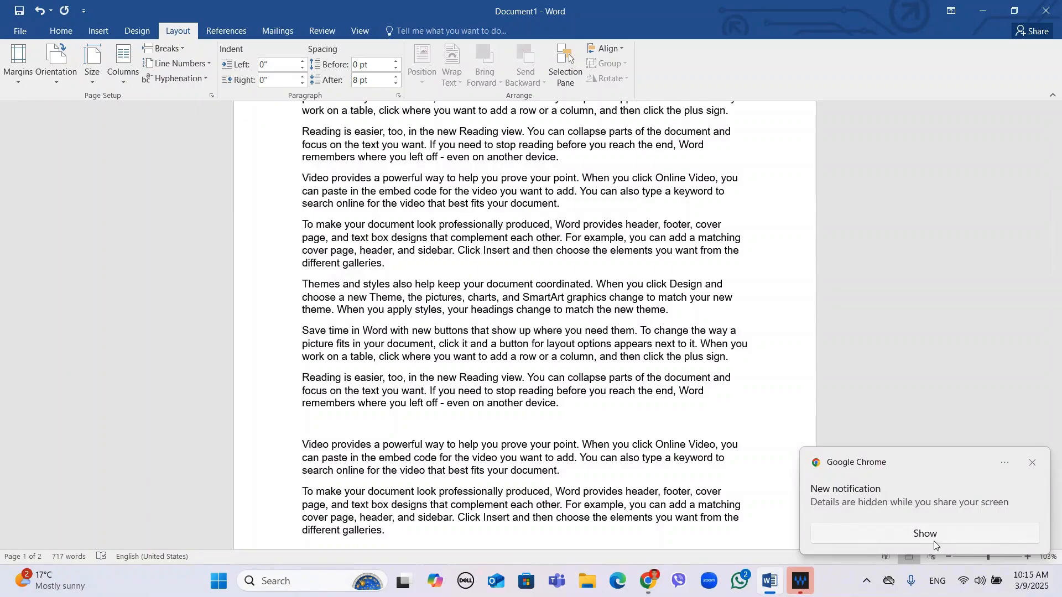
pyautogui.click(1031, 462)
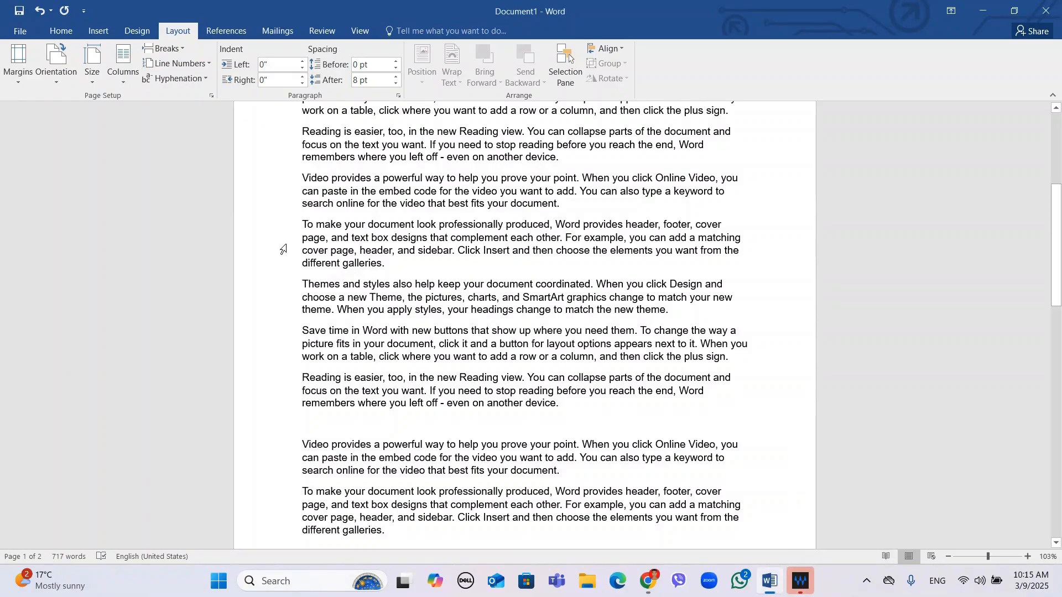
# Step: Increase the first paragraph's left indent to 0.5" and remove that indent again
pyautogui.scroll(7, 332, 248)
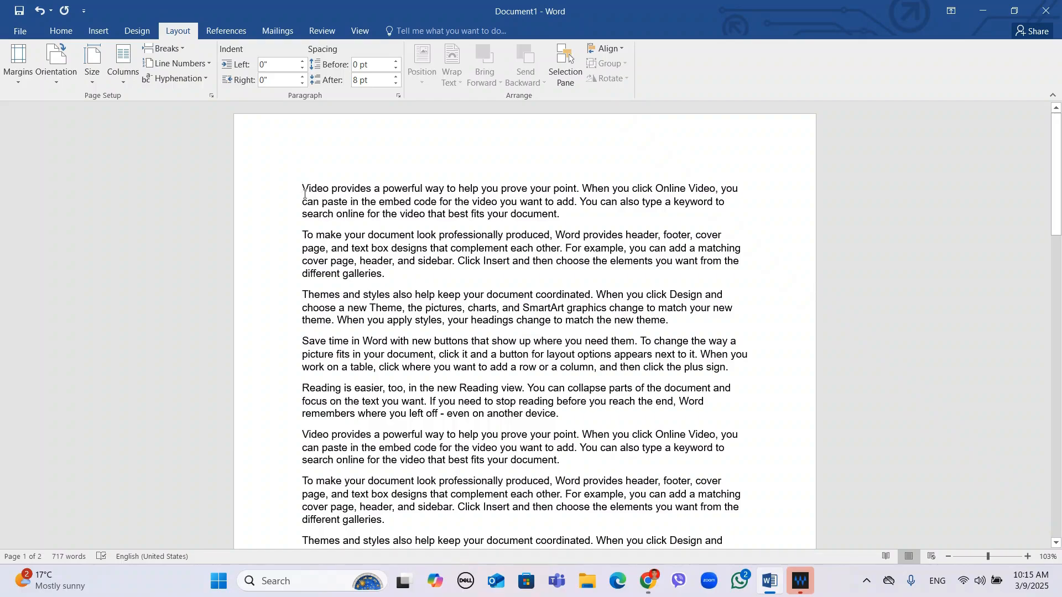
pyautogui.hotkey('ctrl', 'm')
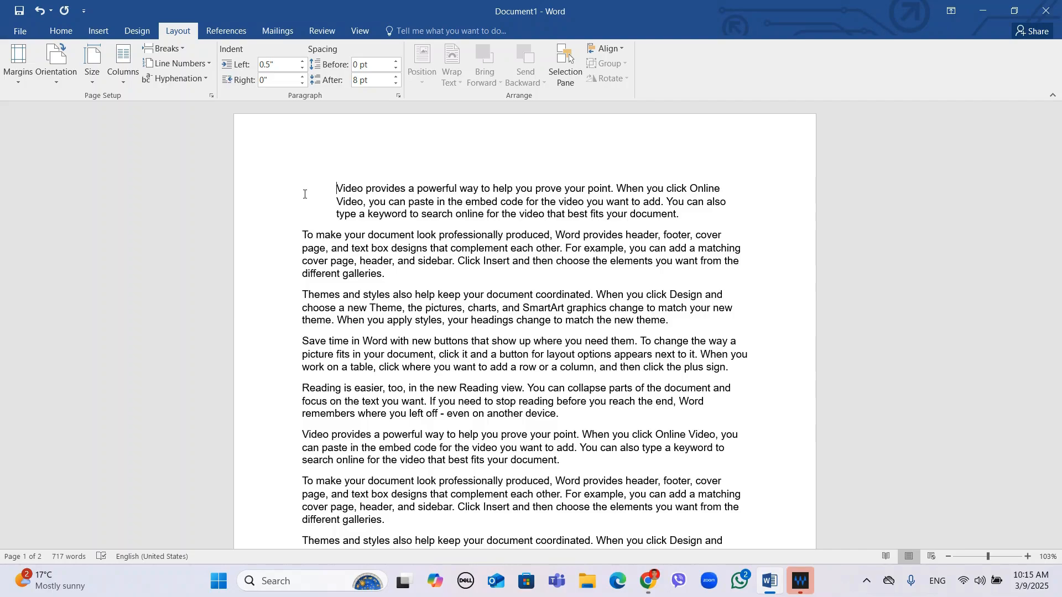
pyautogui.hotkey('ctrl', 'shift', 'm')
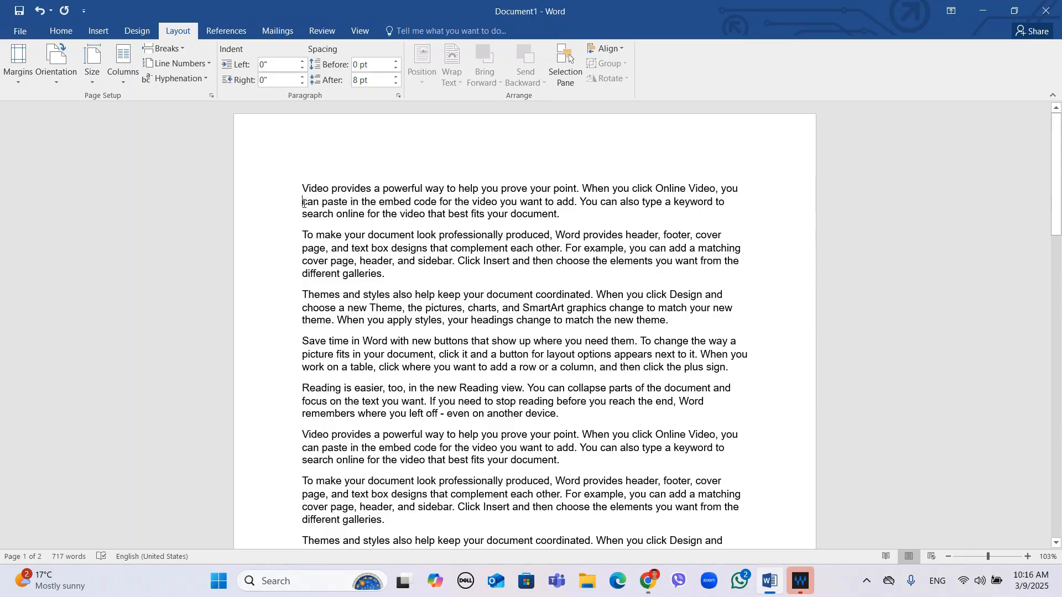
# Step: Indent the first paragraph from its second line on by one tab stop, starting at "can paste in the embed code"
pyautogui.write('1')
pyautogui.press('BackSpace')
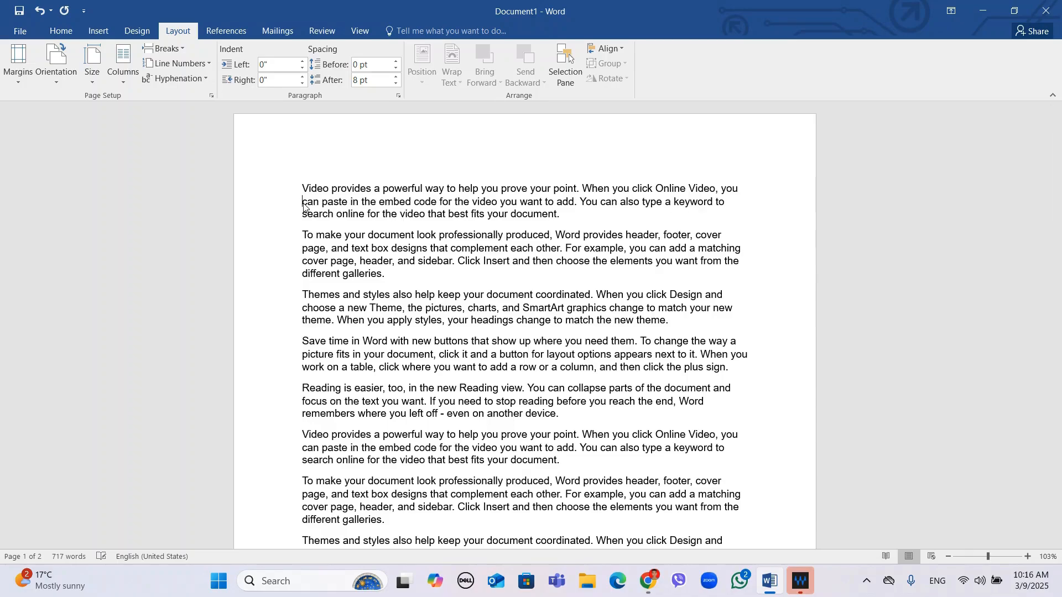
pyautogui.press('Tab')
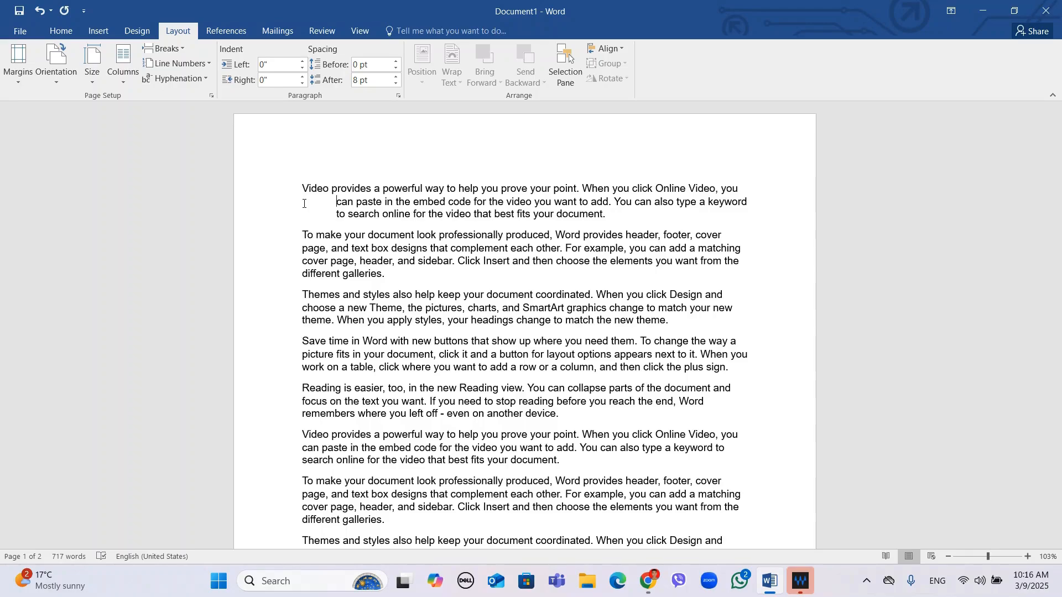
pyautogui.press('BackSpace')
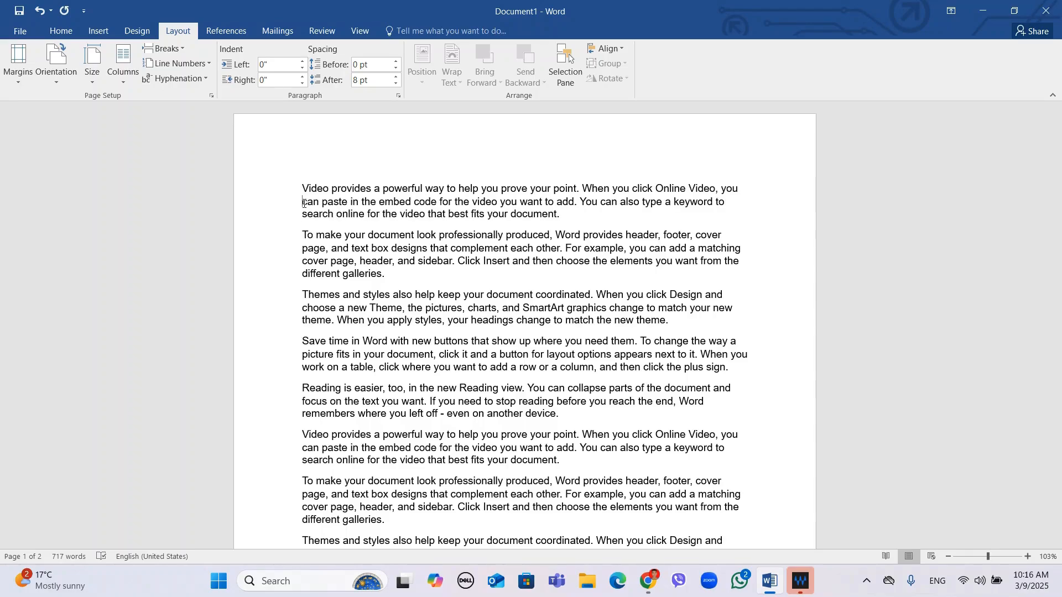
pyautogui.press('Tab')
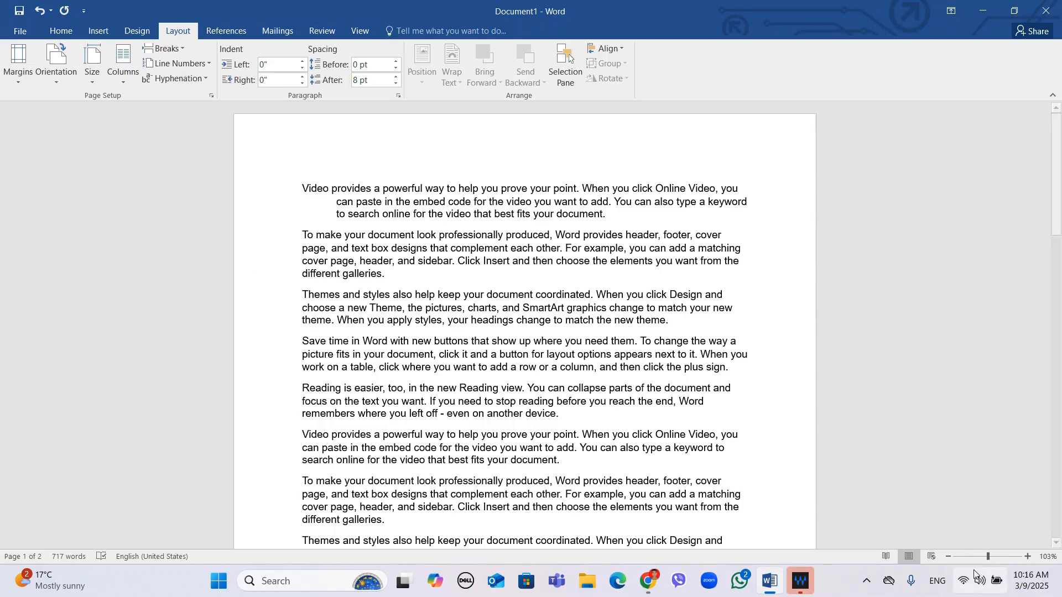
# Step: Enlarge the view to 334% and examine how the first paragraph's lines are indented
pyautogui.click(1008, 556)
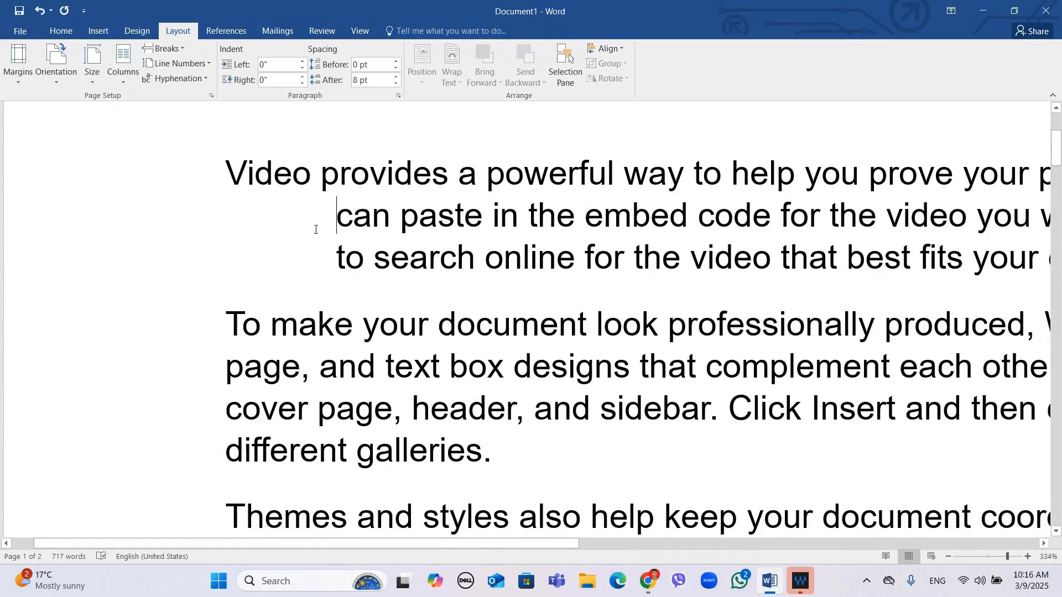
pyautogui.click(213, 173)
pyautogui.moveTo(314, 178)
pyautogui.mouseDown()
pyautogui.moveTo(314, 204)
pyautogui.moveTo(322, 166)
pyautogui.mouseUp()
pyautogui.click(366, 276)
pyautogui.moveTo(341, 219); pyautogui.dragTo(376, 252)
pyautogui.click(375, 274)
pyautogui.click(339, 217)
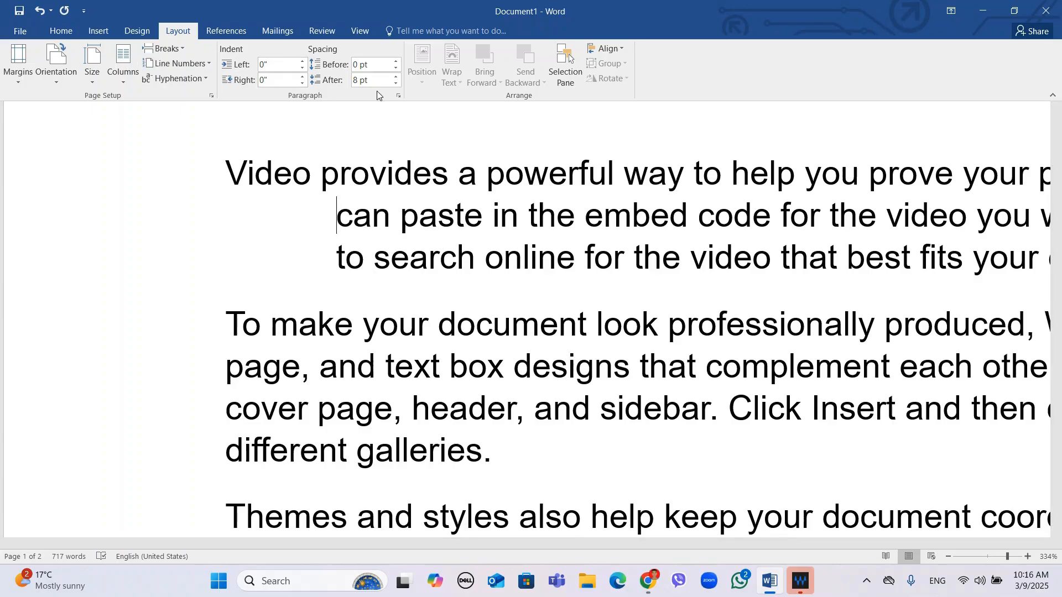
# Step: Preview the First line special indent in the paragraph settings without applying it, and remove the first paragraph's hanging indent
pyautogui.click(398, 96)
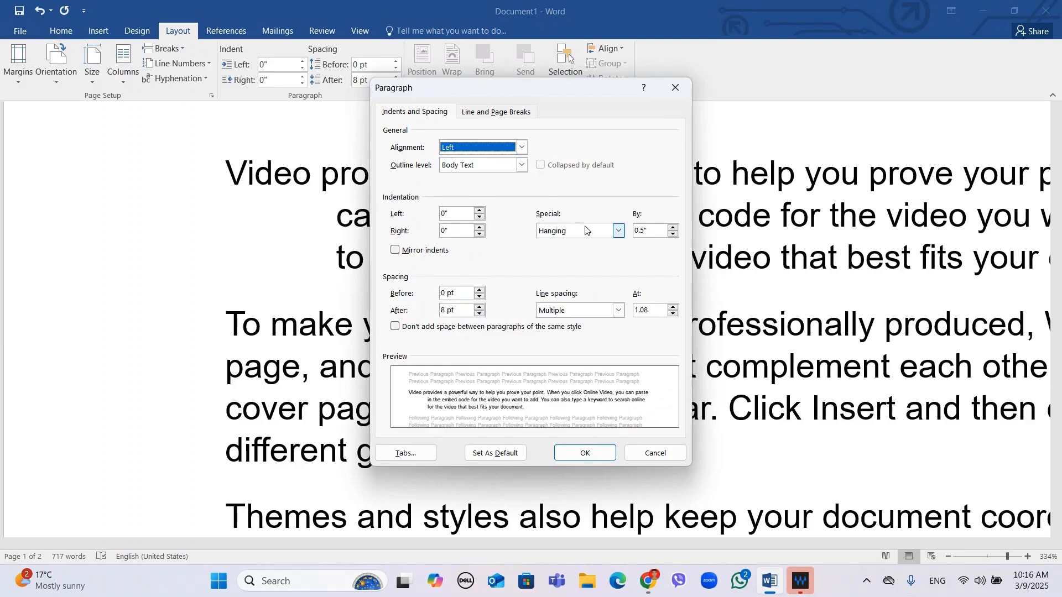
pyautogui.click(619, 231)
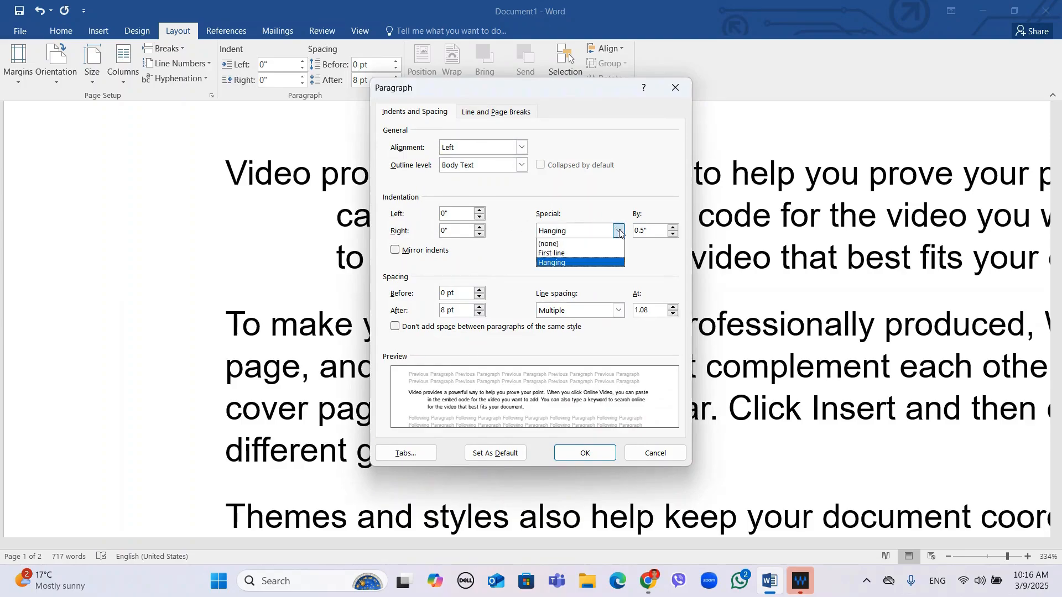
pyautogui.click(578, 254)
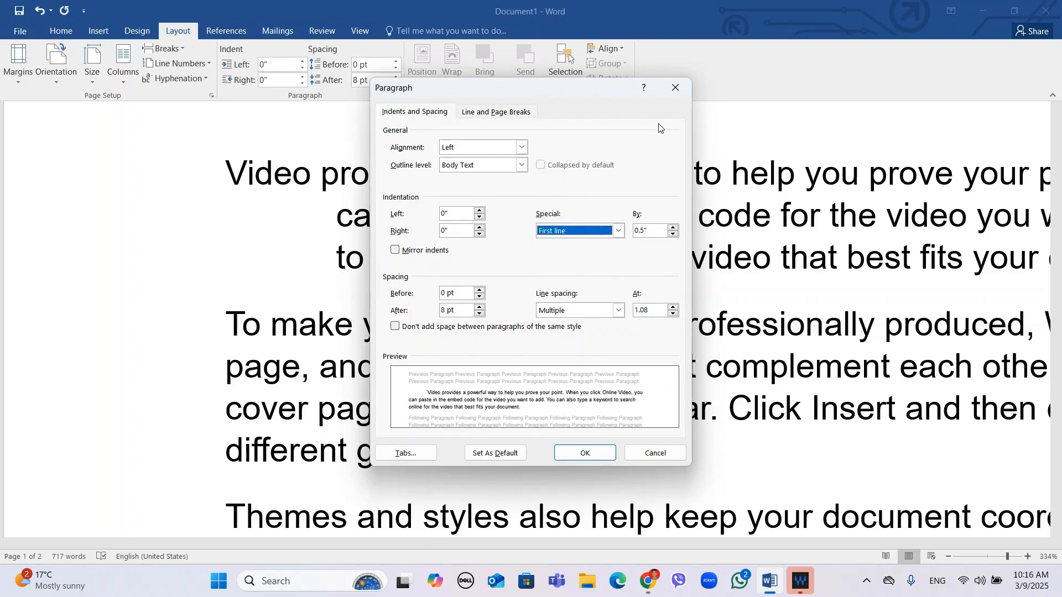
pyautogui.click(664, 93)
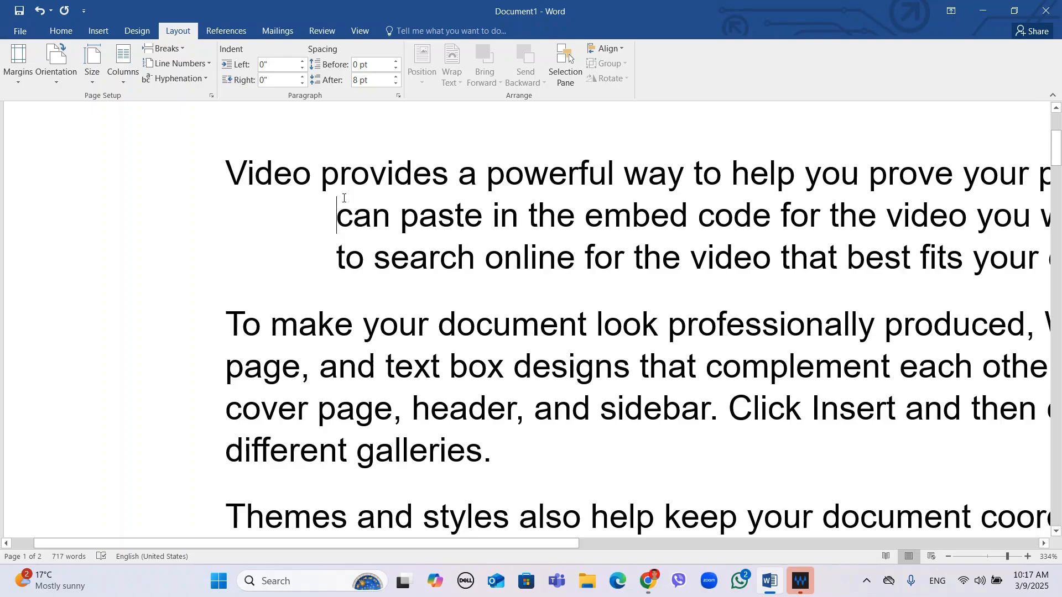
pyautogui.hotkey('ctrl', 'shift', 't')
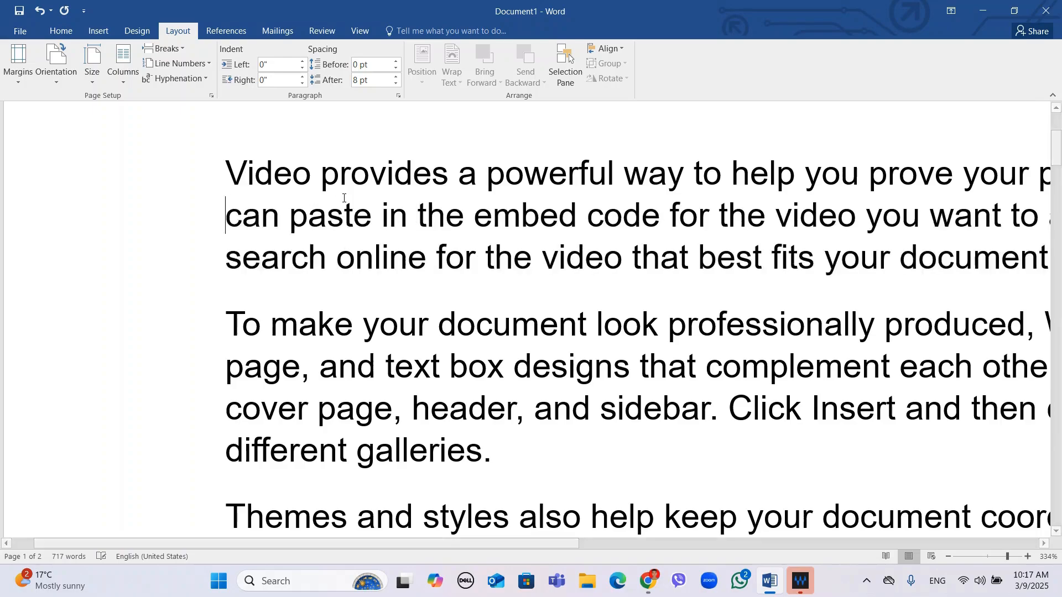
# Step: Indent the first paragraph's opening line, increase the whole paragraph's left indent to 0.5", and remove both indents again
pyautogui.click(231, 164)
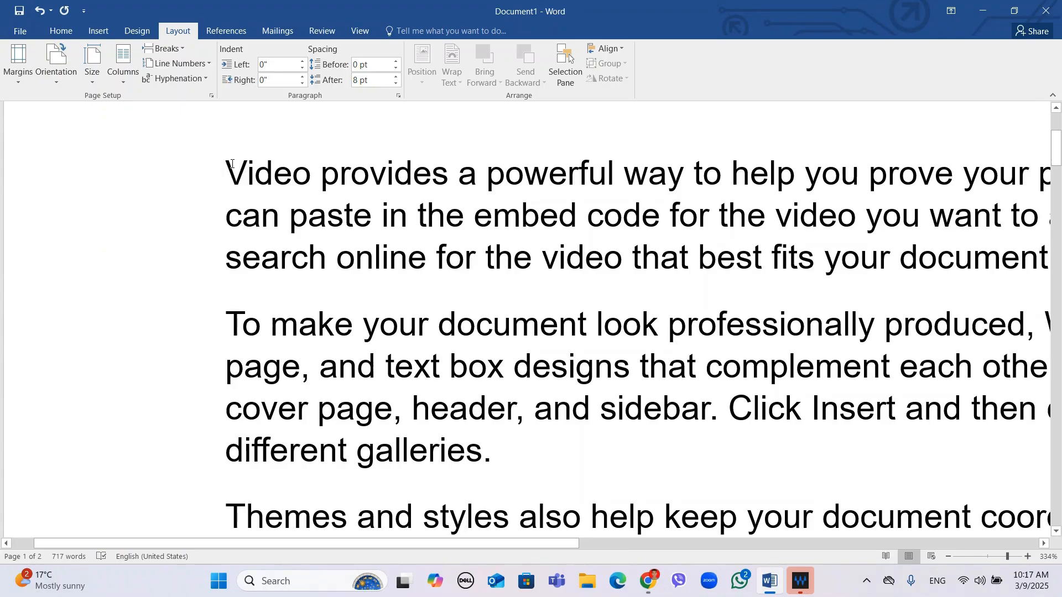
pyautogui.press('Tab')
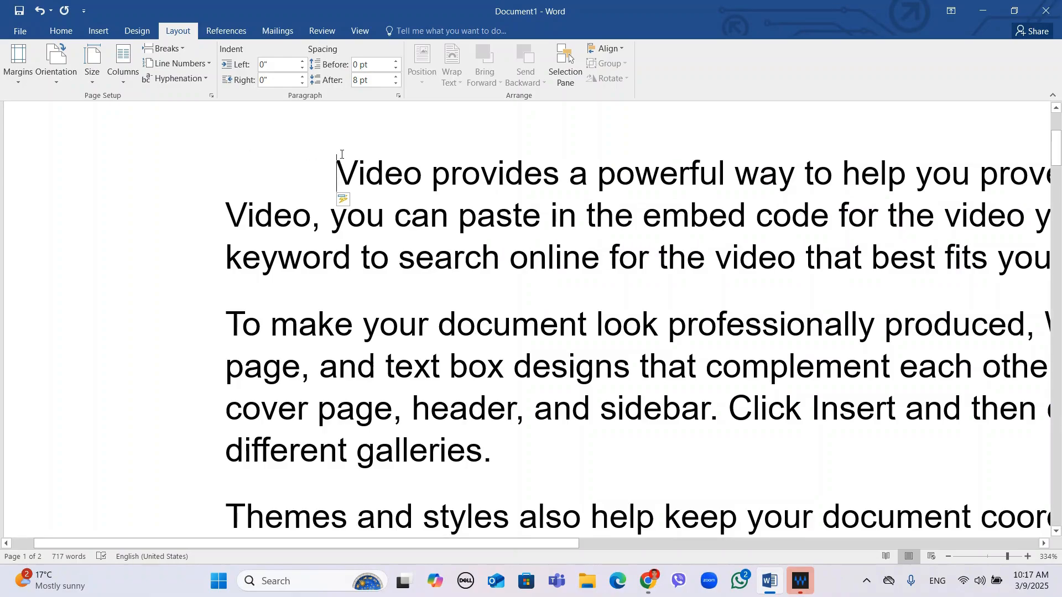
pyautogui.press('Tab')
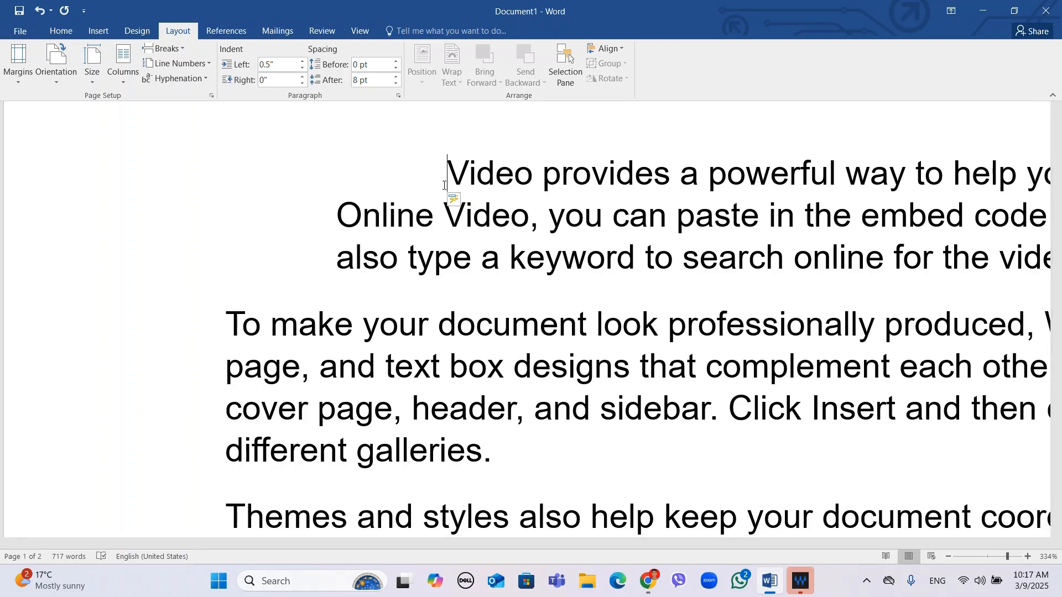
pyautogui.press('BackSpace')
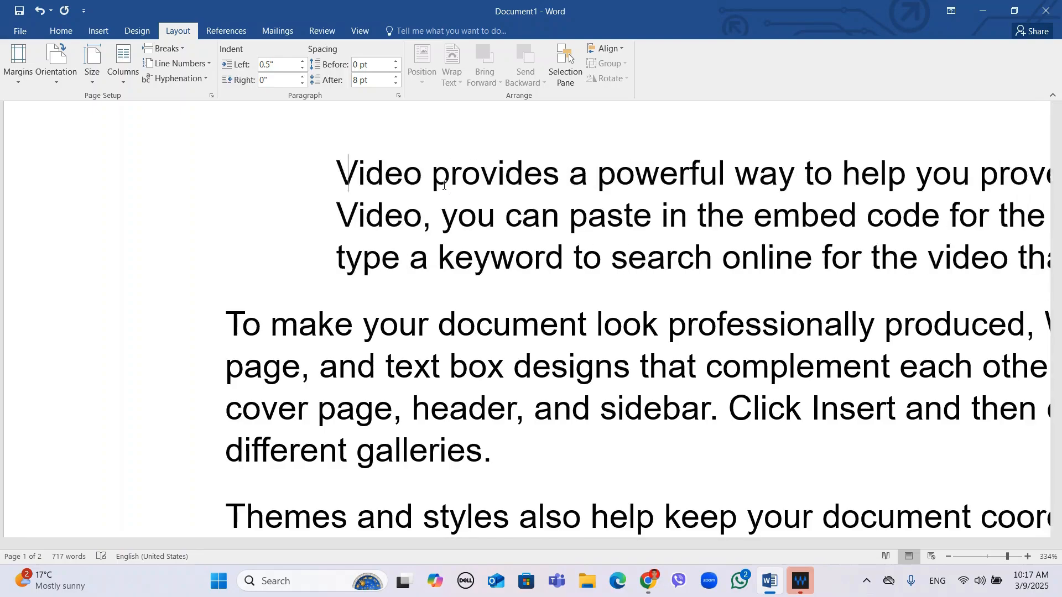
pyautogui.press('BackSpace')
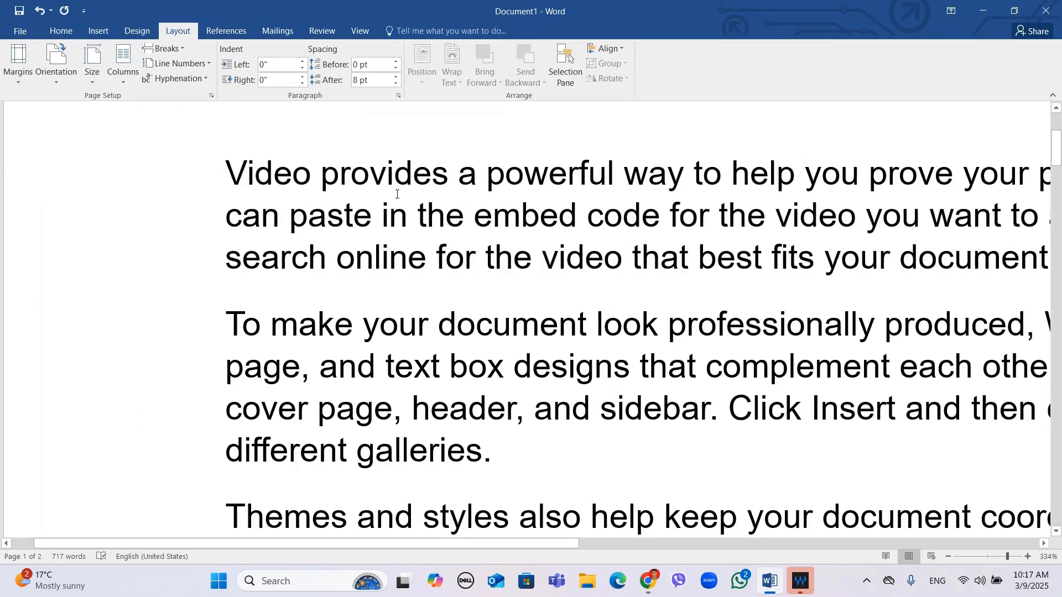
# Step: Try Mirror indents and review the alignment options in the paragraph settings, closing them without applying anything
pyautogui.click(399, 95)
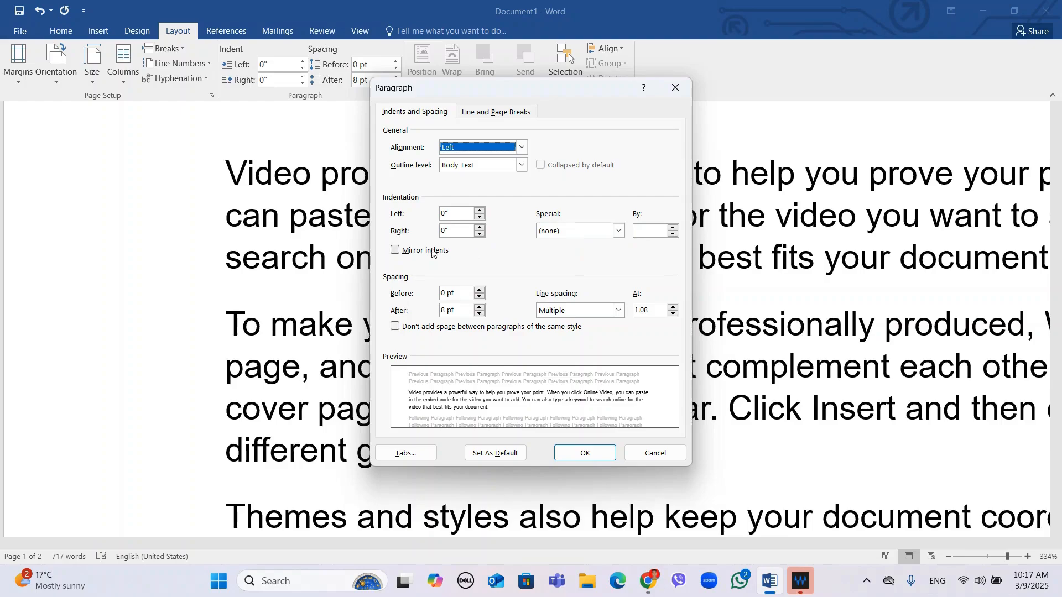
pyautogui.click(395, 250)
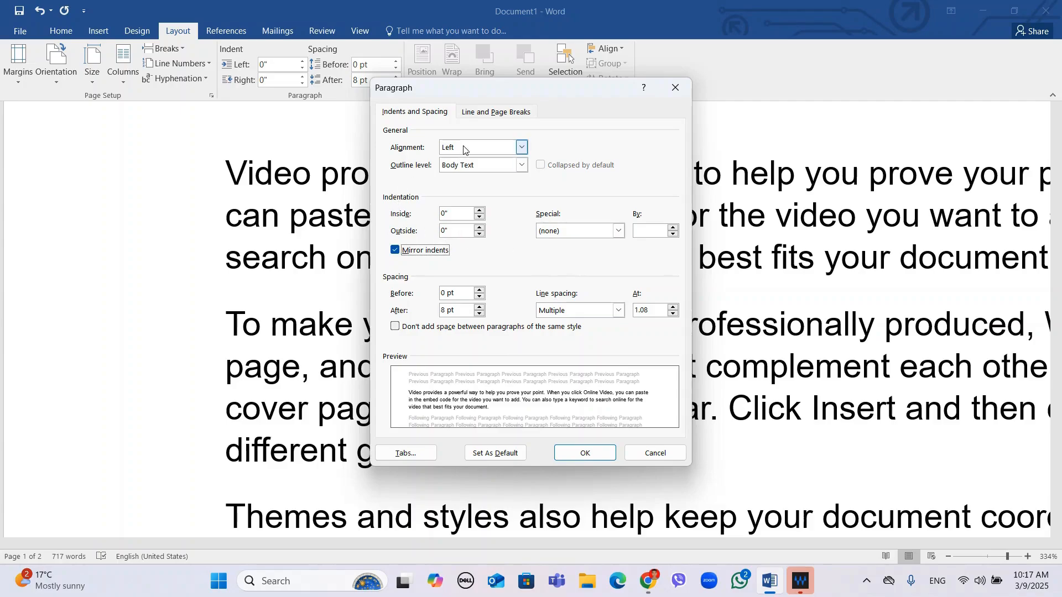
pyautogui.click(522, 148)
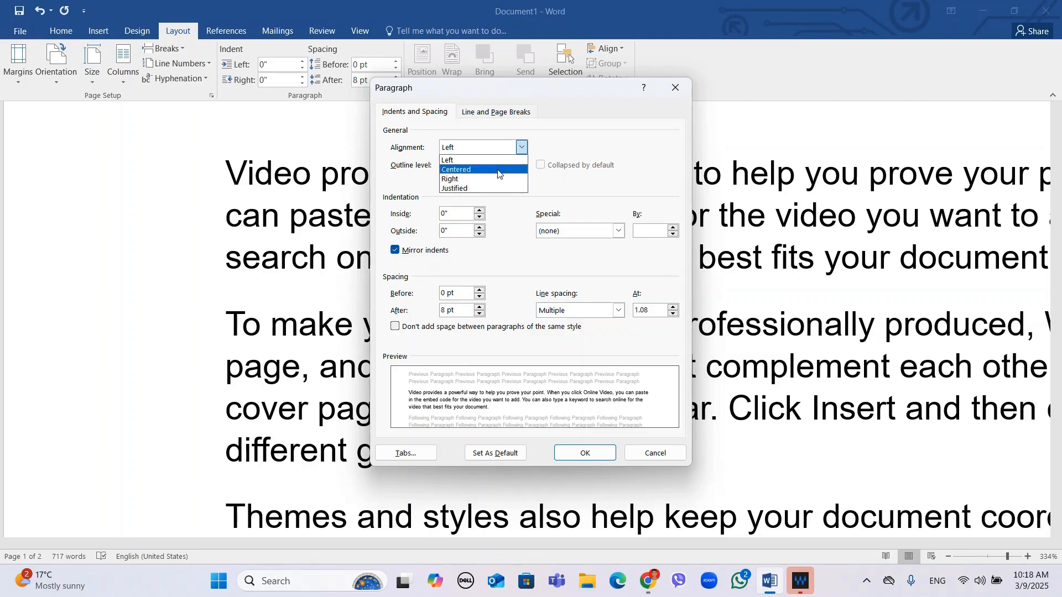
pyautogui.click(525, 144)
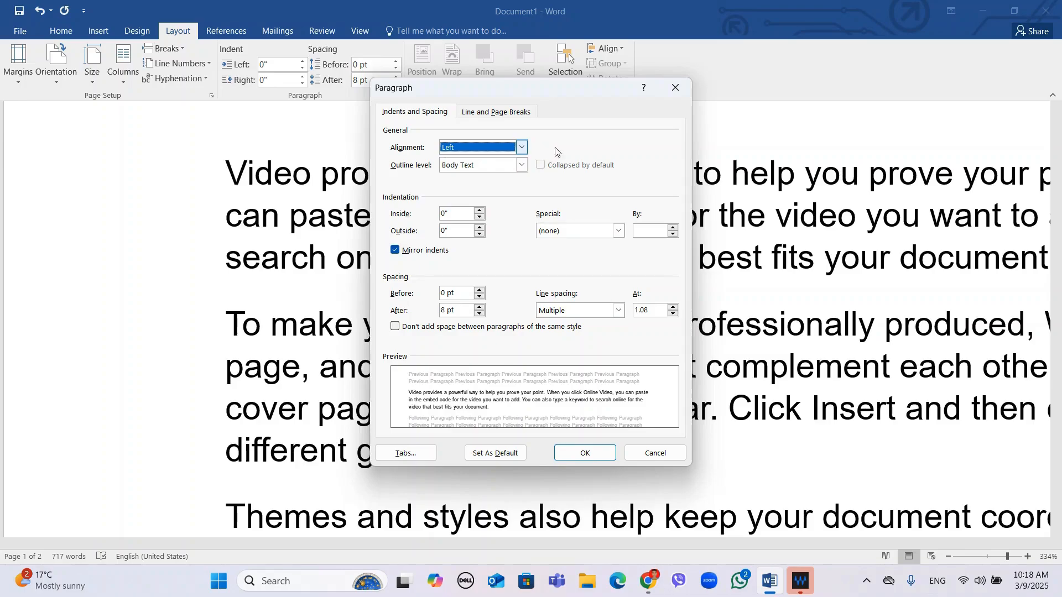
pyautogui.click(676, 89)
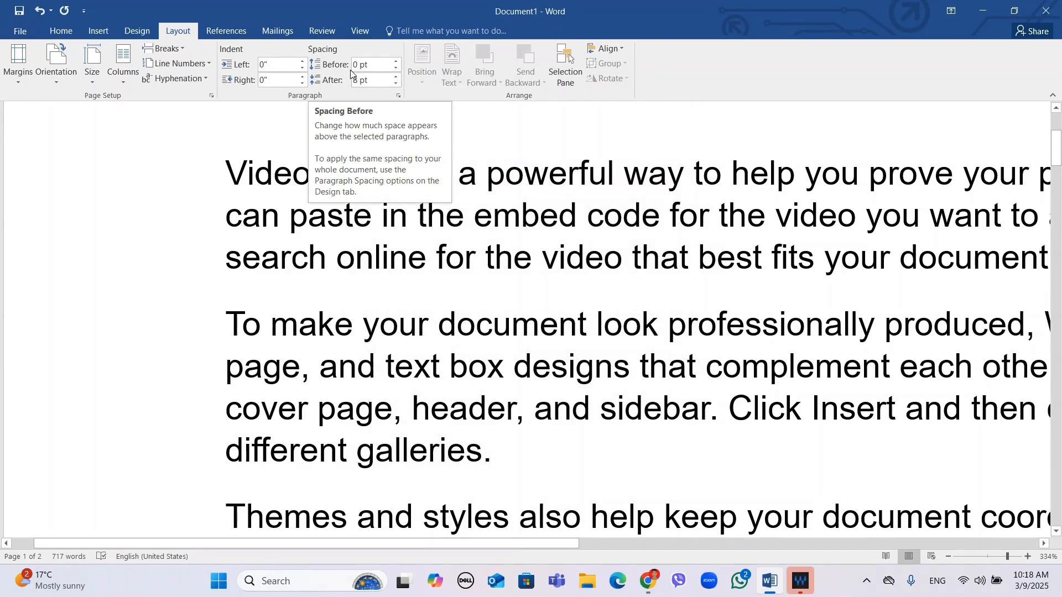
# Step: Set the first paragraph's spacing before to Auto and its spacing after to 6 pt
pyautogui.click(394, 69)
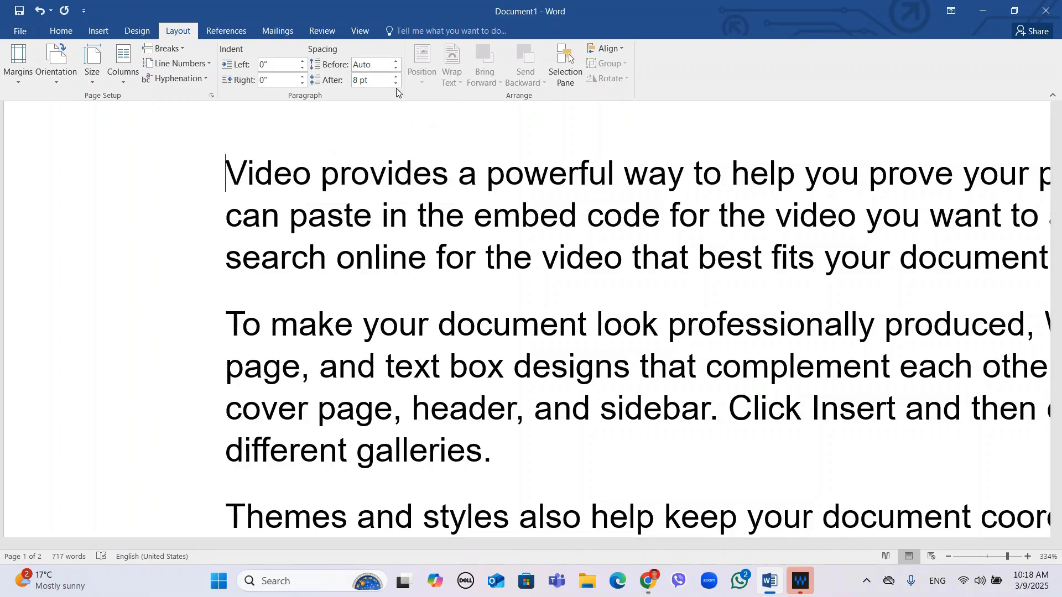
pyautogui.click(396, 83)
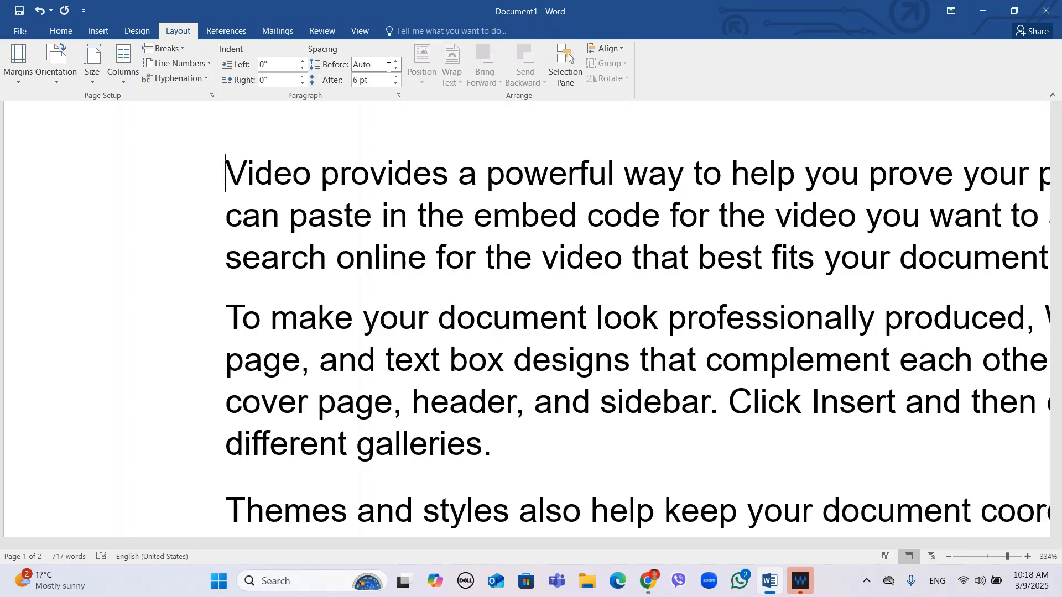
pyautogui.click(389, 79)
# Step: Increase the first paragraph's spacing before to 12 pt and return it to Auto
pyautogui.click(392, 65)
pyautogui.click(393, 63)
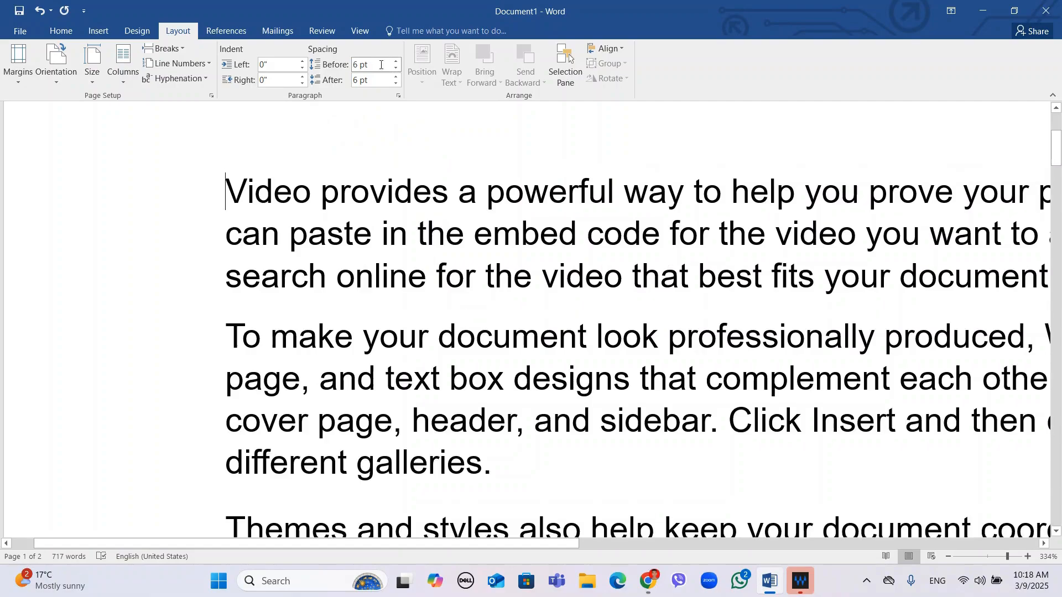
pyautogui.click(394, 62)
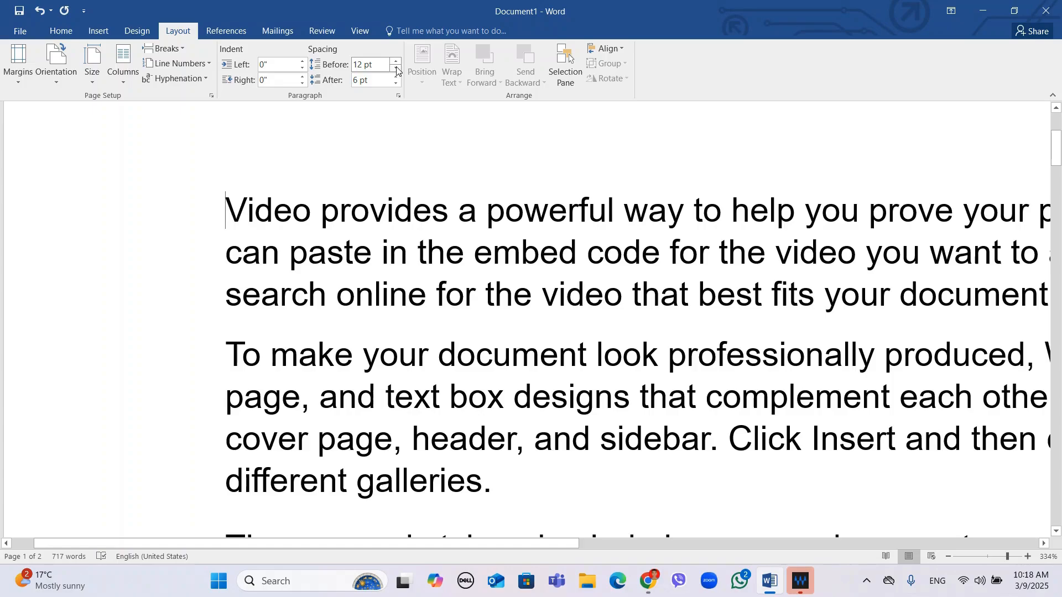
pyautogui.click(396, 68)
pyautogui.click(396, 68)
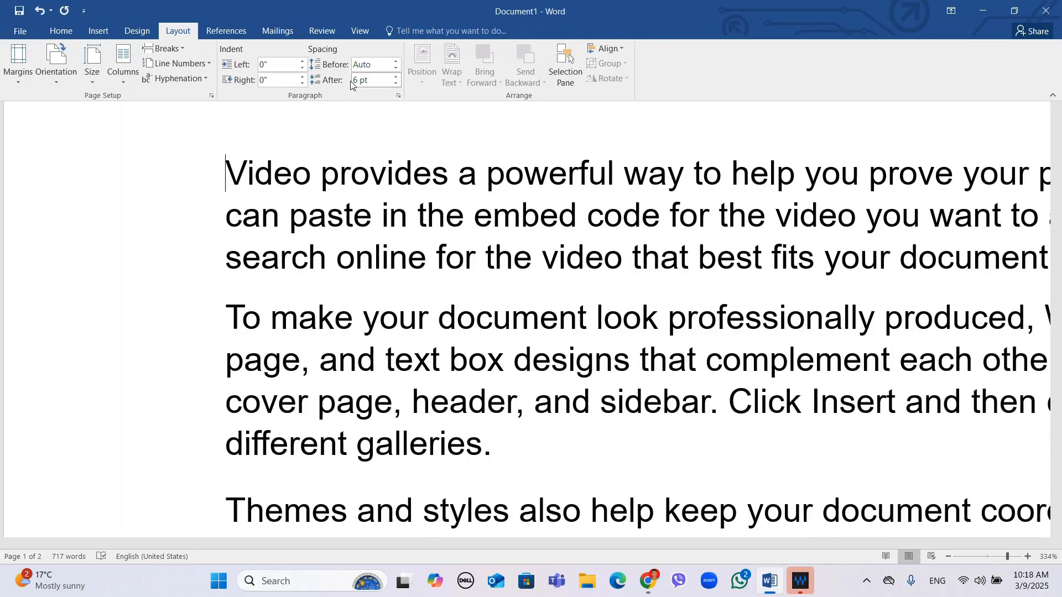
pyautogui.click(396, 69)
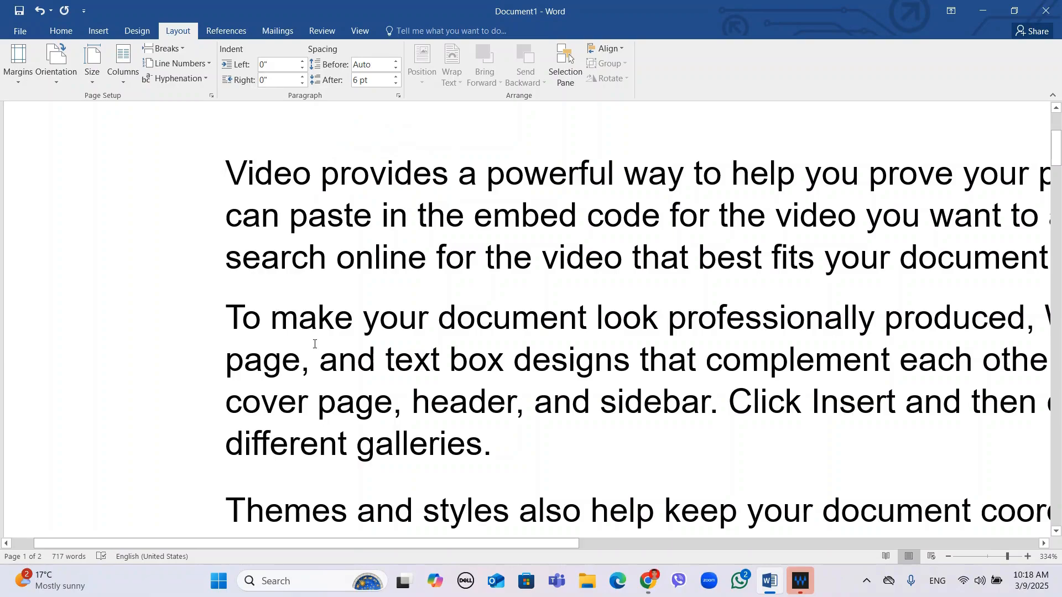
# Step: Select the whole document and set its line spacing to 1.5 lines
pyautogui.scroll(3, 422, 299)
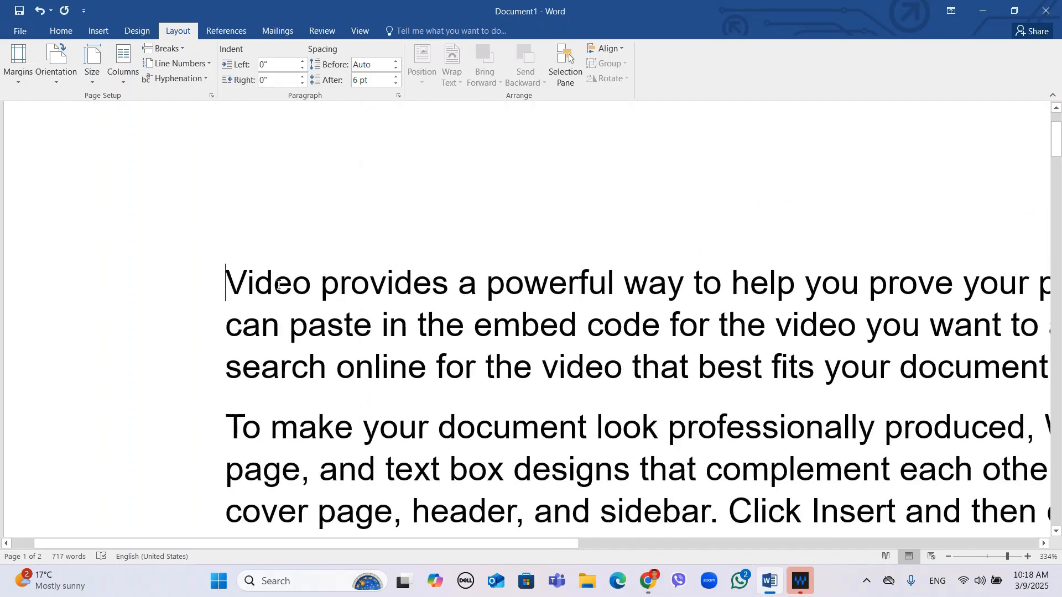
pyautogui.hotkey('ctrl', 'a')
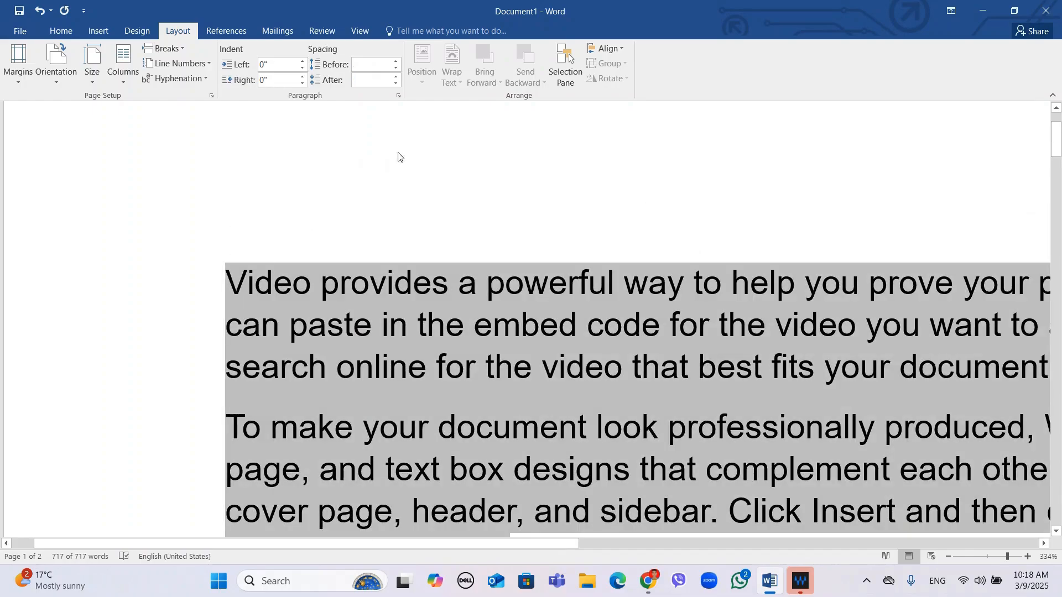
pyautogui.click(398, 96)
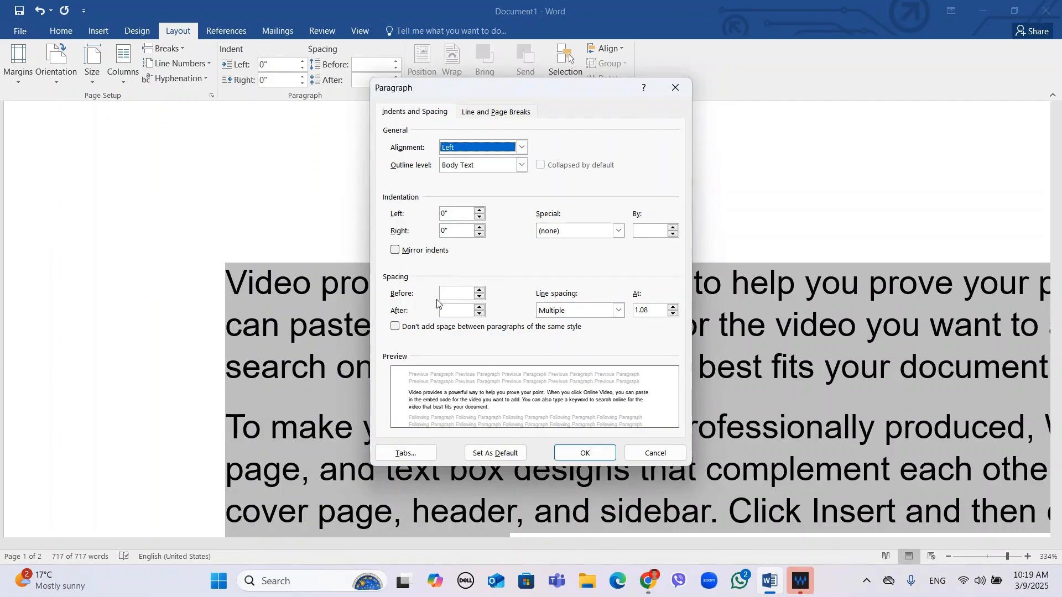
pyautogui.click(575, 311)
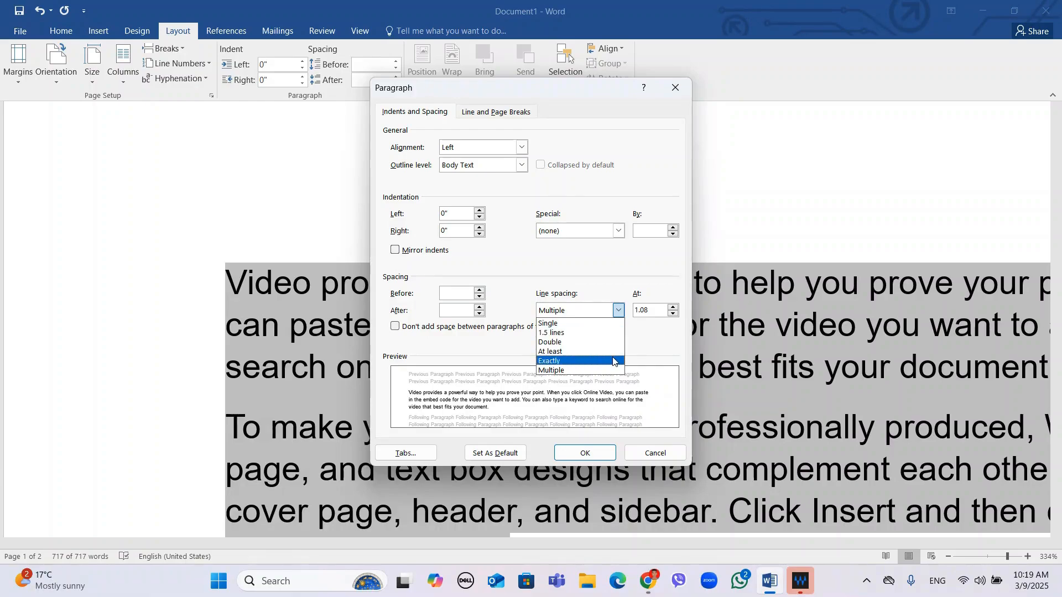
pyautogui.click(551, 332)
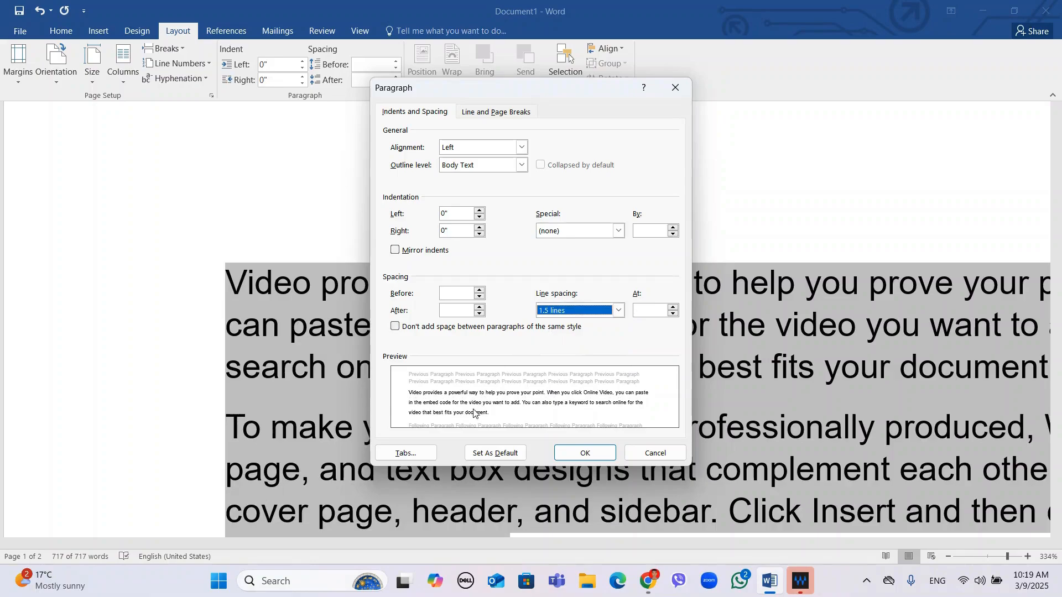
pyautogui.click(575, 454)
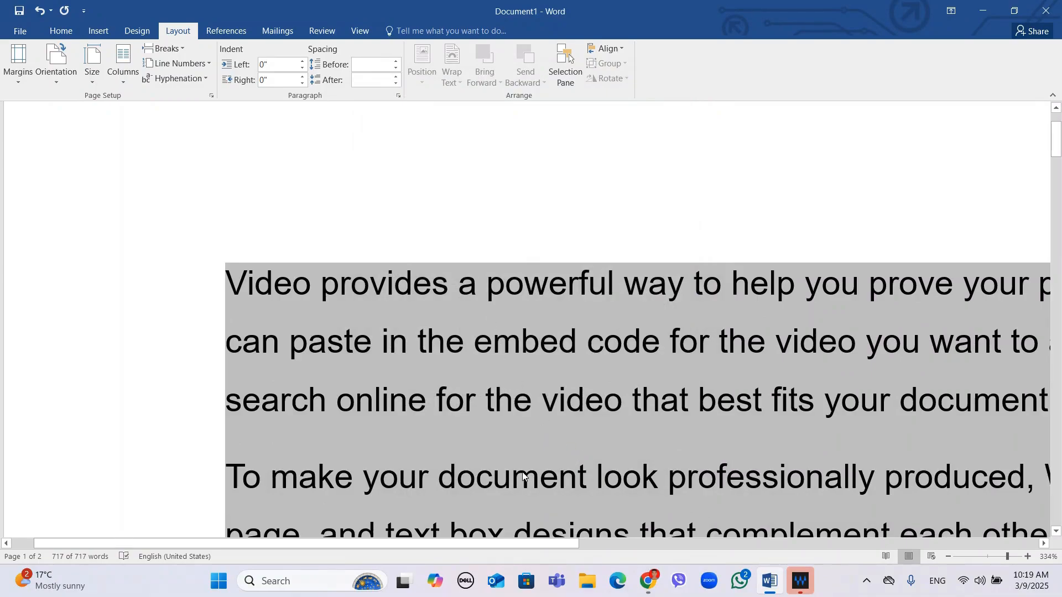
# Step: Set the line spacing of the whole document to Single and deselect the text
pyautogui.click(396, 98)
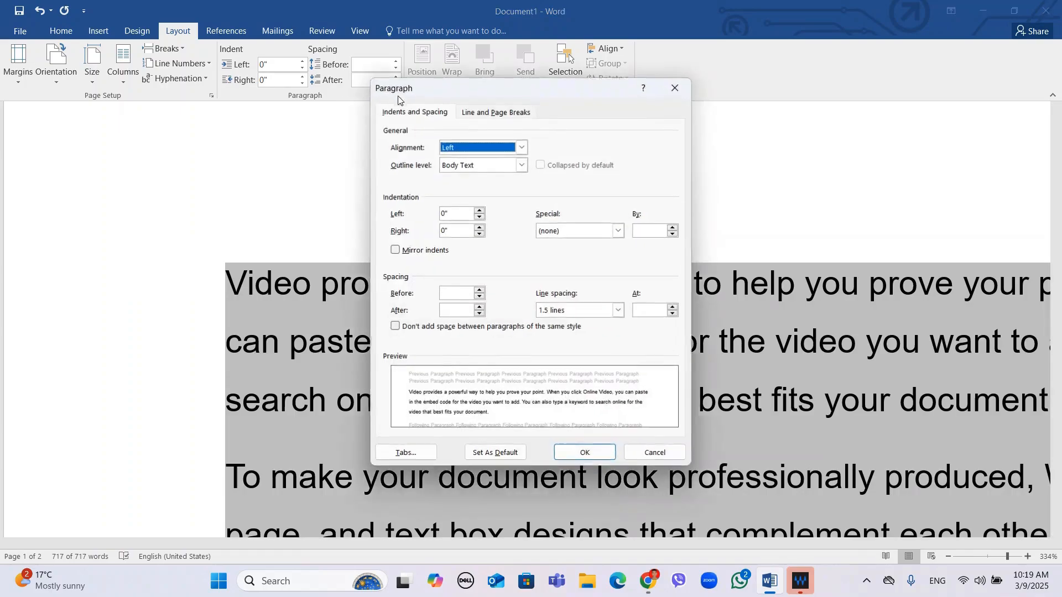
pyautogui.click(590, 310)
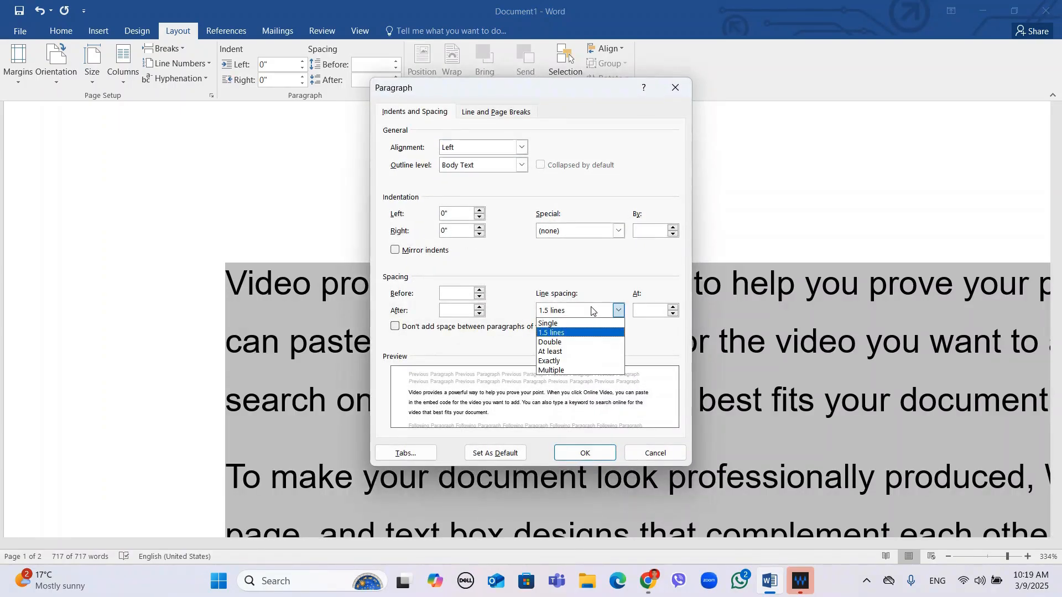
pyautogui.click(548, 325)
pyautogui.click(601, 453)
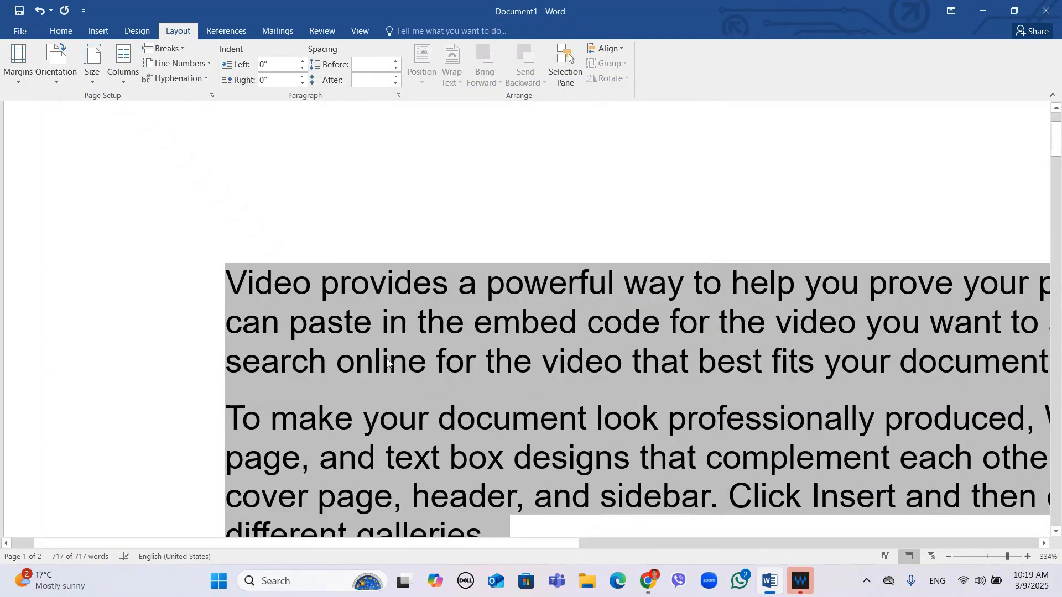
pyautogui.click(438, 422)
pyautogui.click(418, 389)
pyautogui.click(414, 390)
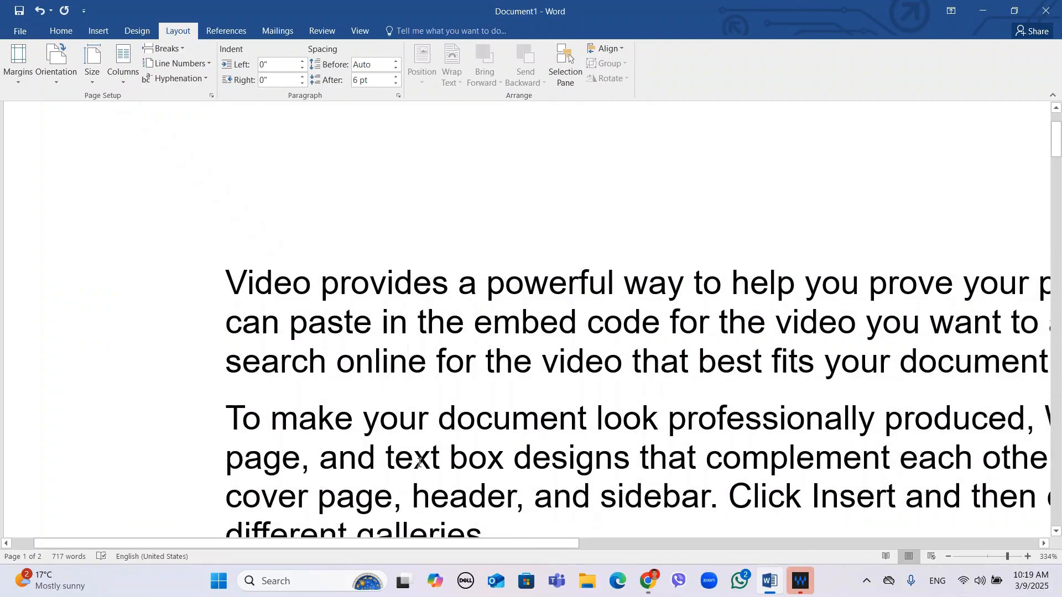
# Step: Open the Selection pane and select the words "powerful way to" in the first paragraph
pyautogui.click(419, 425)
pyautogui.click(563, 73)
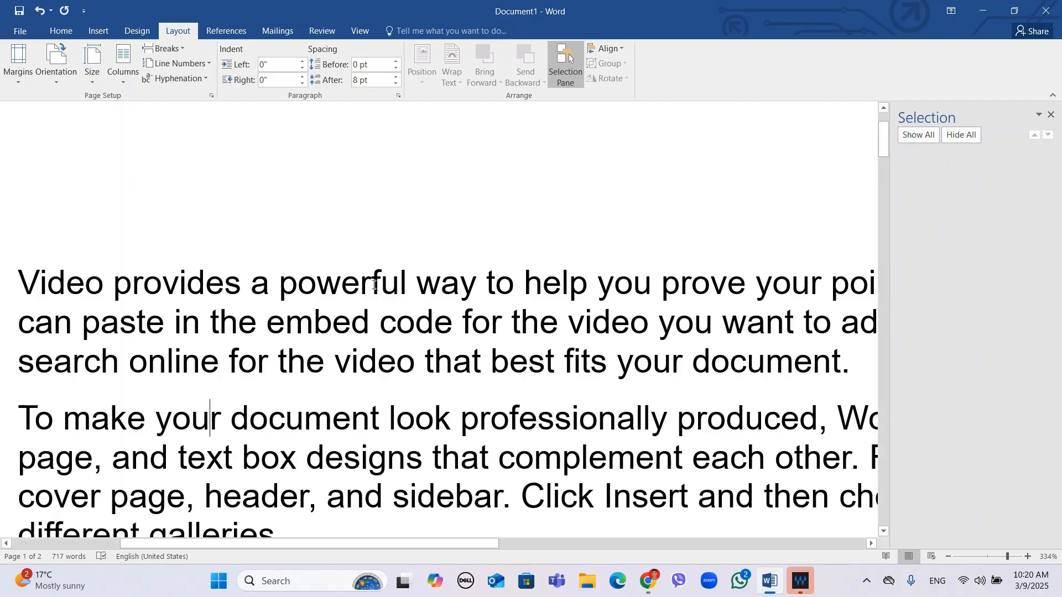
pyautogui.moveTo(375, 285); pyautogui.dragTo(523, 285)
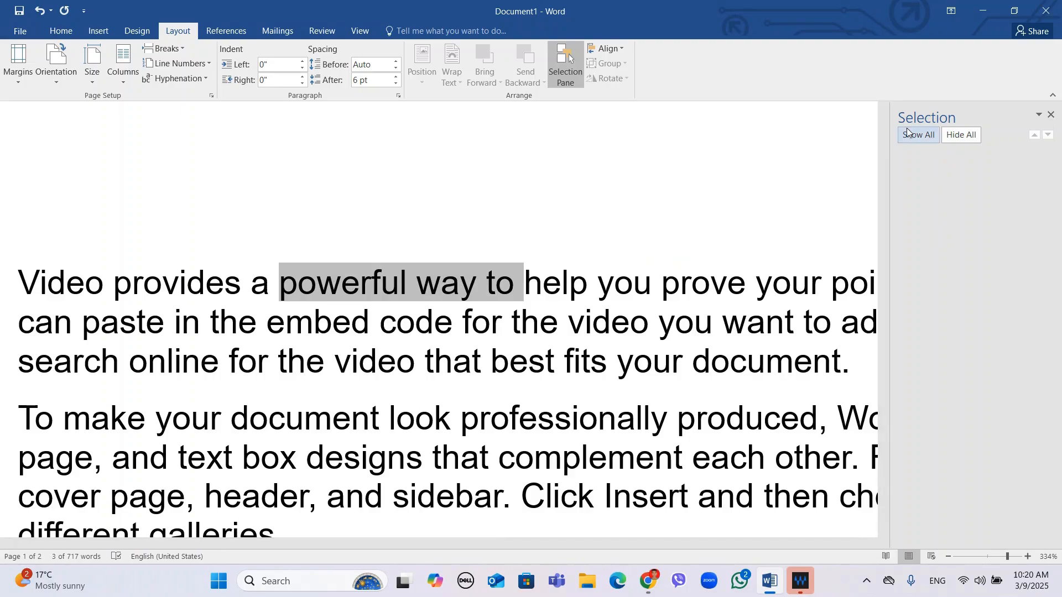
# Step: Close the Selection pane, look over the alignment options, and deselect the text in the first paragraph
pyautogui.click(1051, 115)
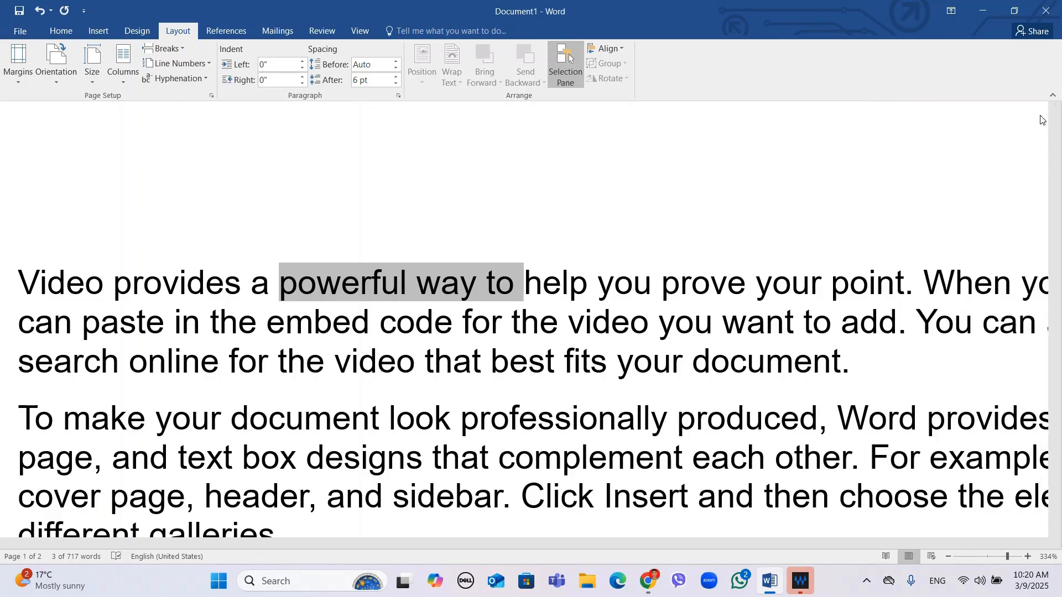
pyautogui.click(608, 49)
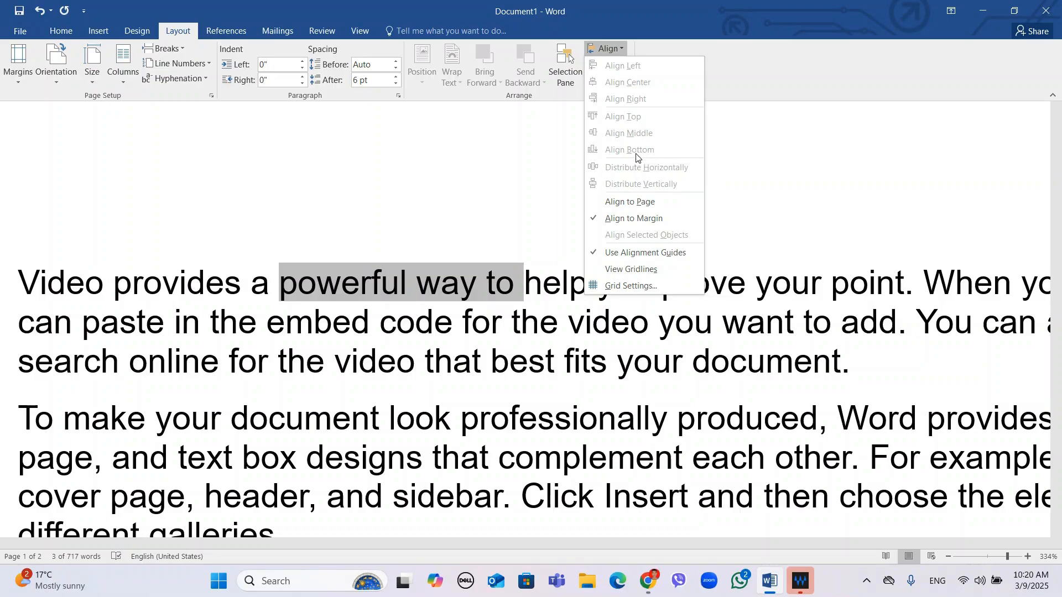
pyautogui.click(338, 360)
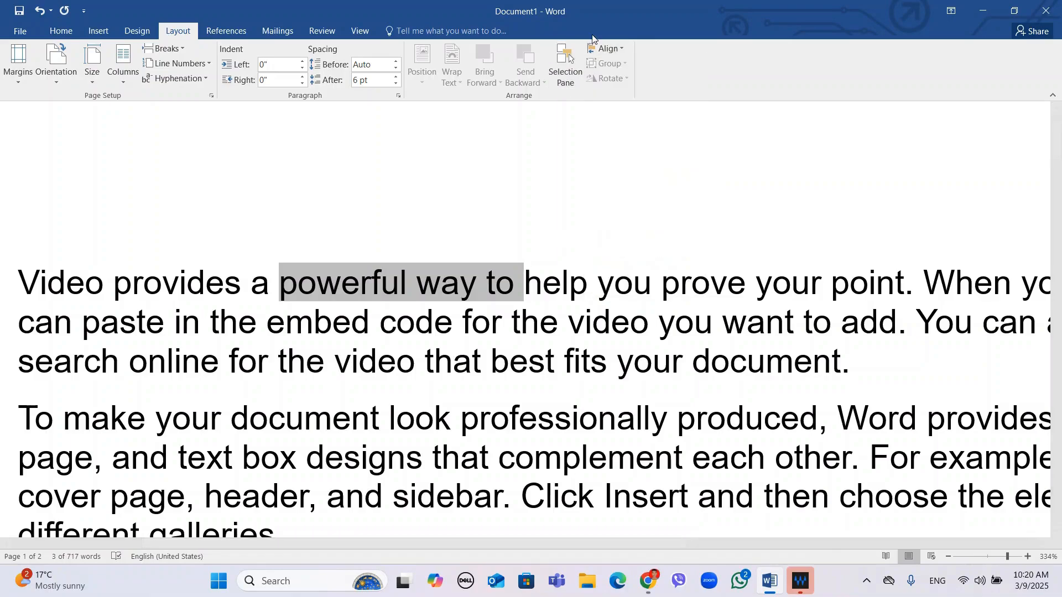
pyautogui.moveTo(420, 283); pyautogui.dragTo(327, 362)
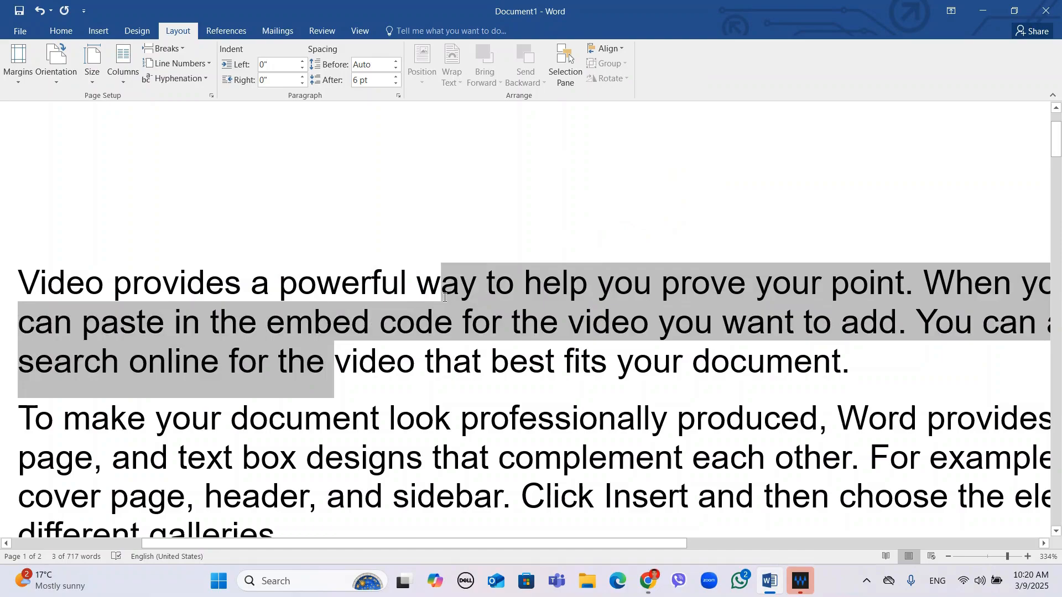
pyautogui.click(401, 210)
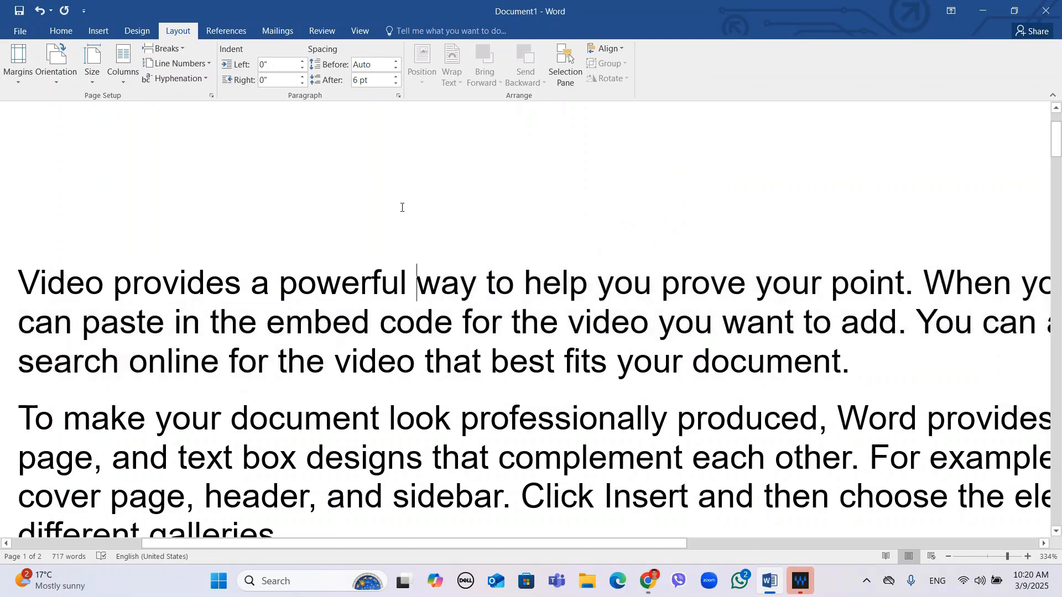
# Step: Draw a rectangle about 0.47" high and 0.78" wide above the first paragraph and place a copy beside it
pyautogui.click(98, 31)
pyautogui.click(200, 60)
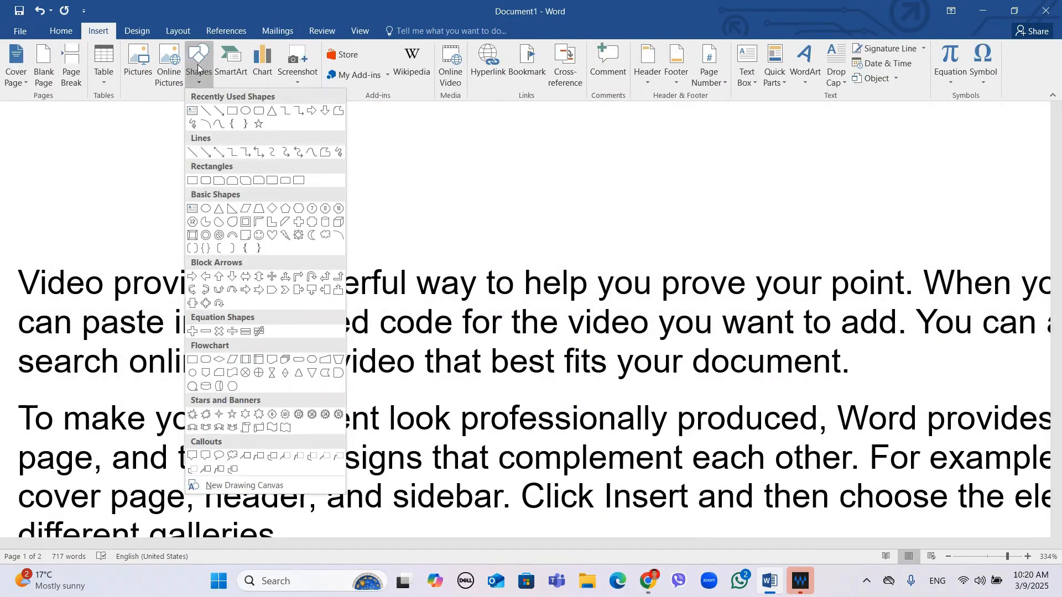
pyautogui.click(231, 110)
pyautogui.moveTo(327, 139); pyautogui.dragTo(502, 242)
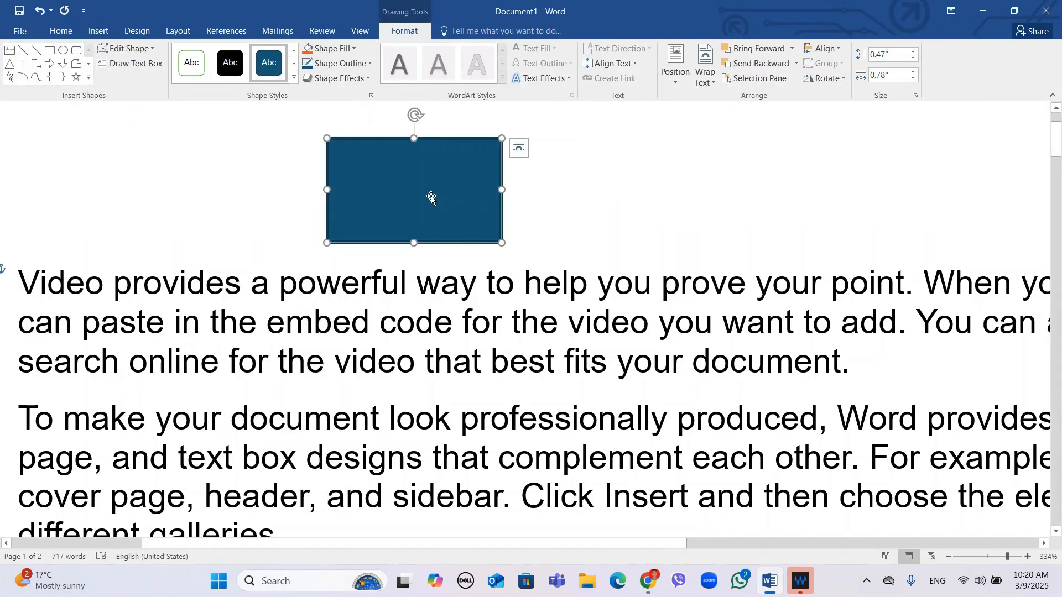
pyautogui.moveTo(431, 197); pyautogui.dragTo(805, 187)
pyautogui.press('Escape')
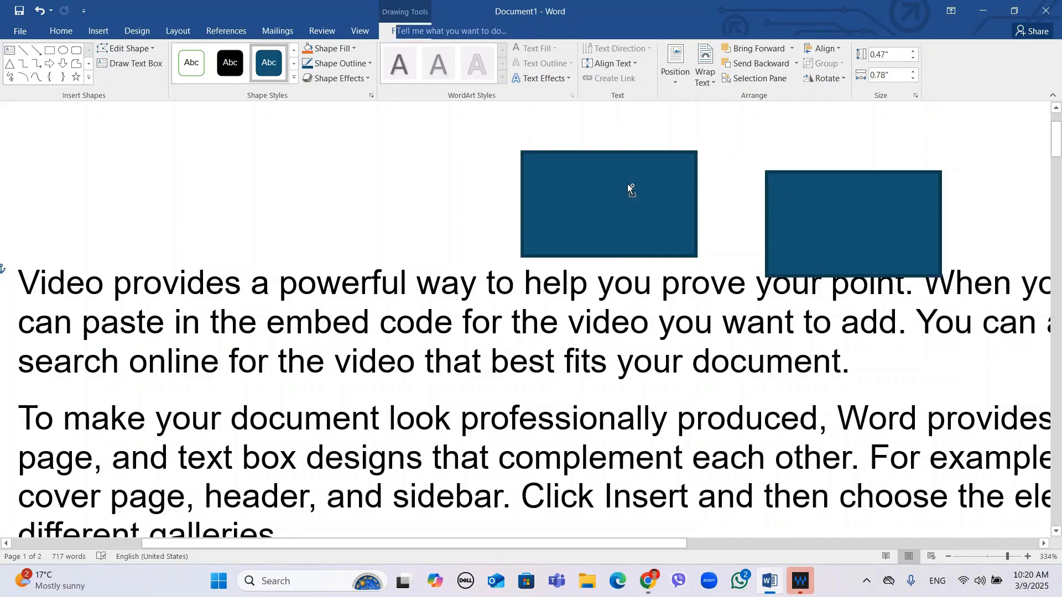
# Step: Select both rectangles, look over their alignment options, and group them into a single object
pyautogui.click(833, 222)
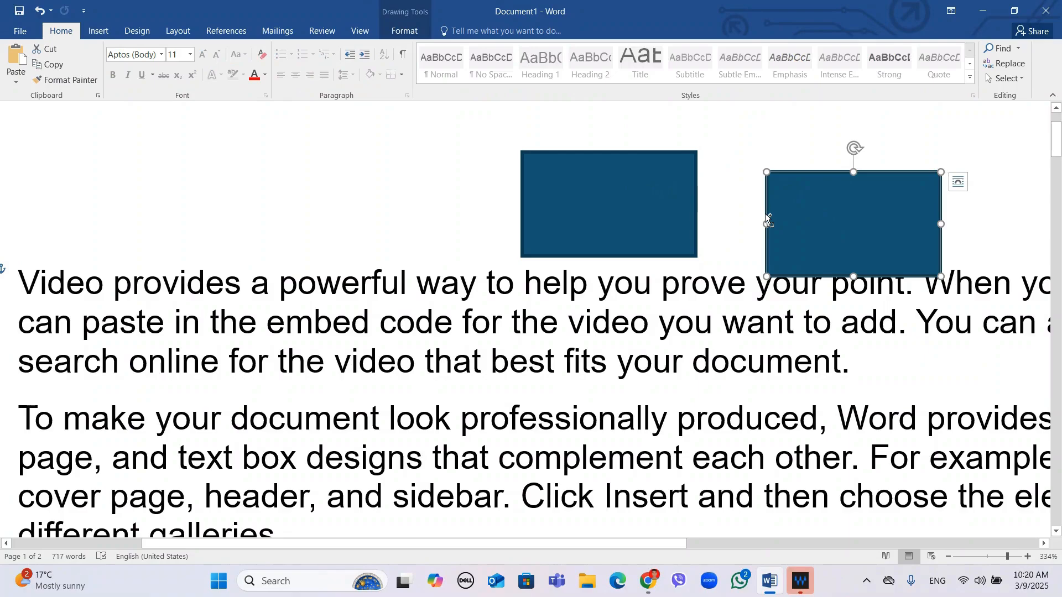
pyautogui.keyDown('shift'); pyautogui.click(651, 206); pyautogui.keyUp('shift')
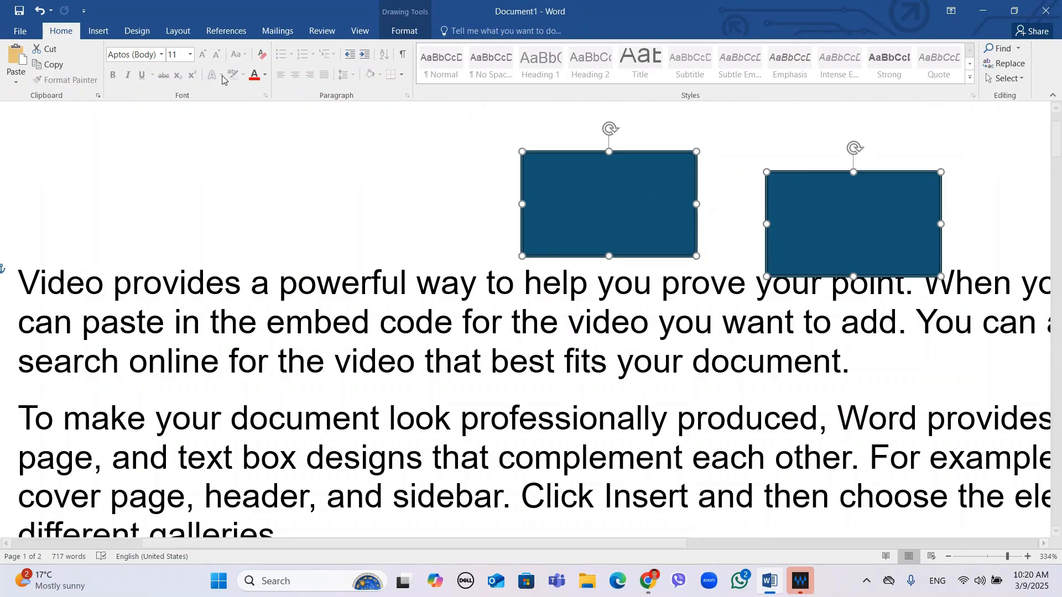
pyautogui.click(196, 31)
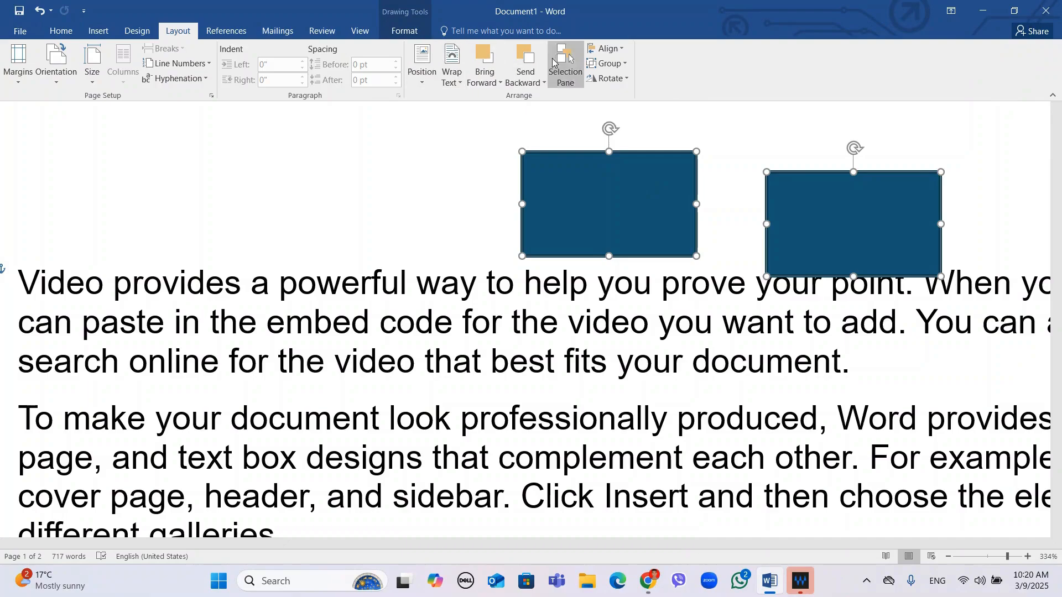
pyautogui.click(604, 49)
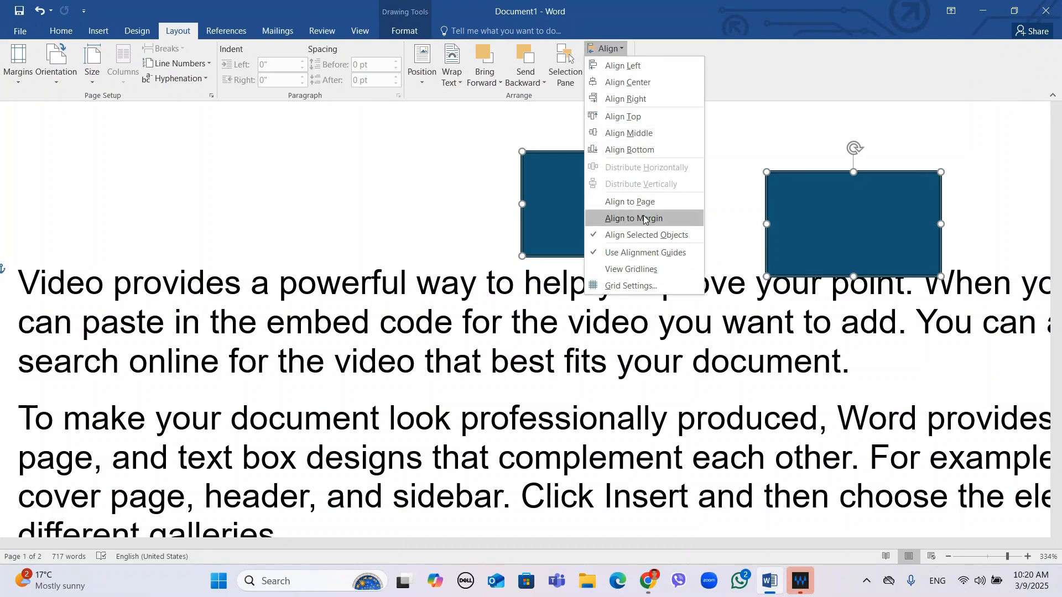
pyautogui.press('Escape')
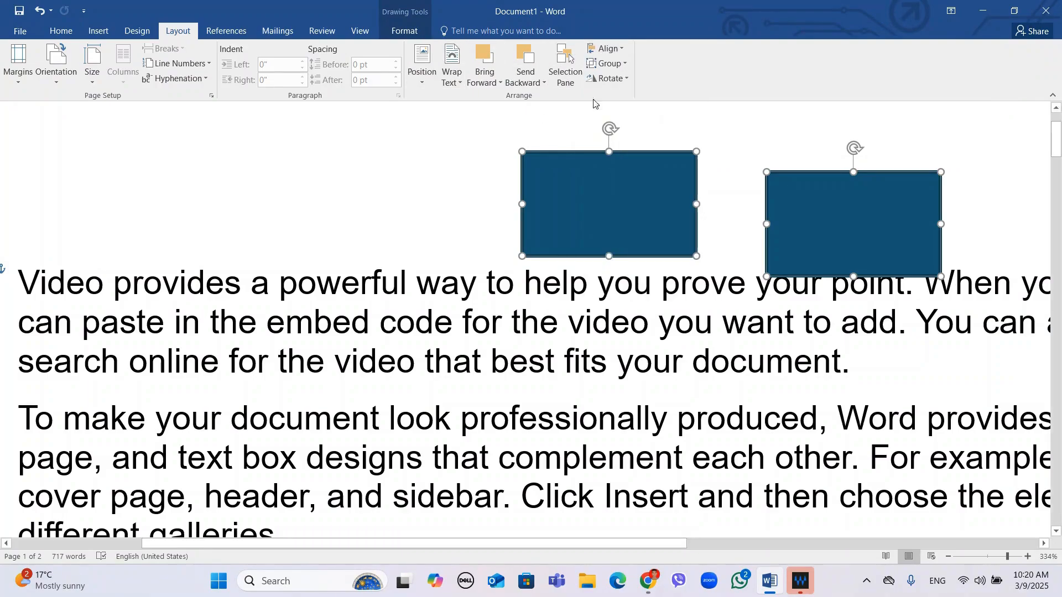
pyautogui.click(610, 64)
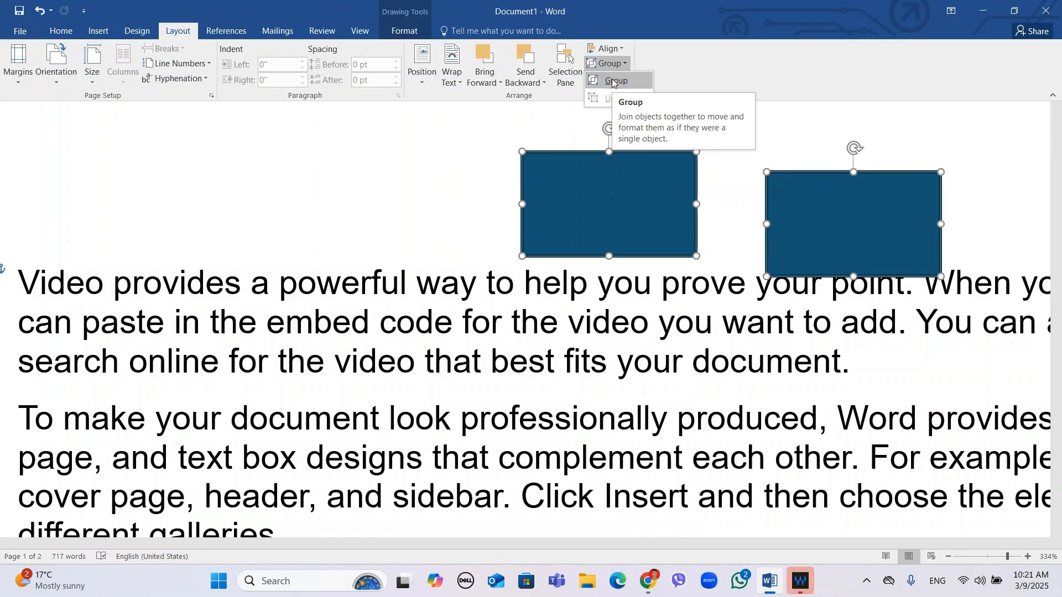
pyautogui.click(612, 81)
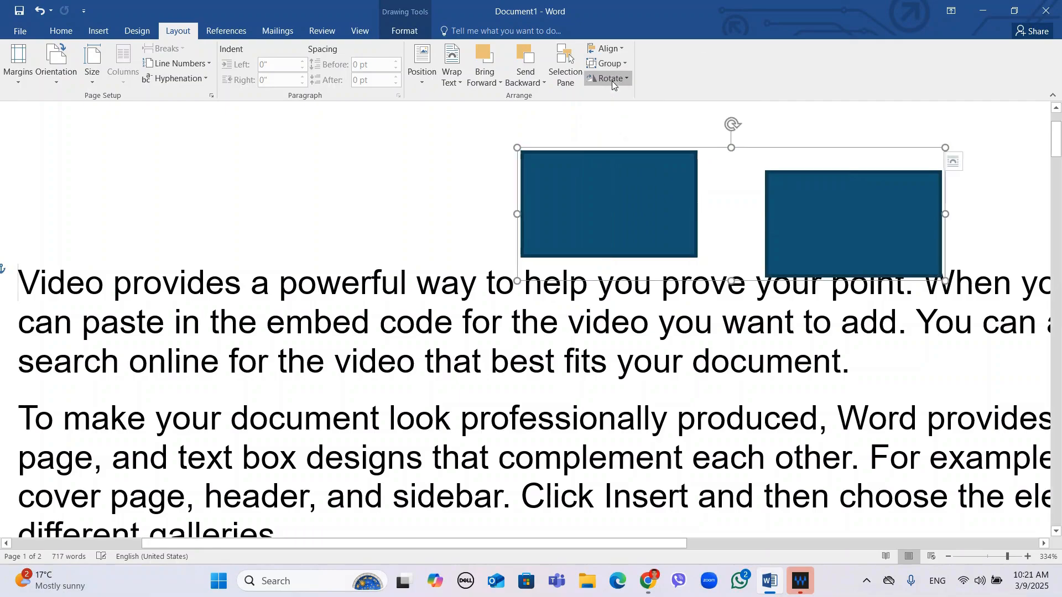
# Step: Try a 1° rotation for the grouped rectangles in the detailed rotation options and discard it
pyautogui.click(619, 82)
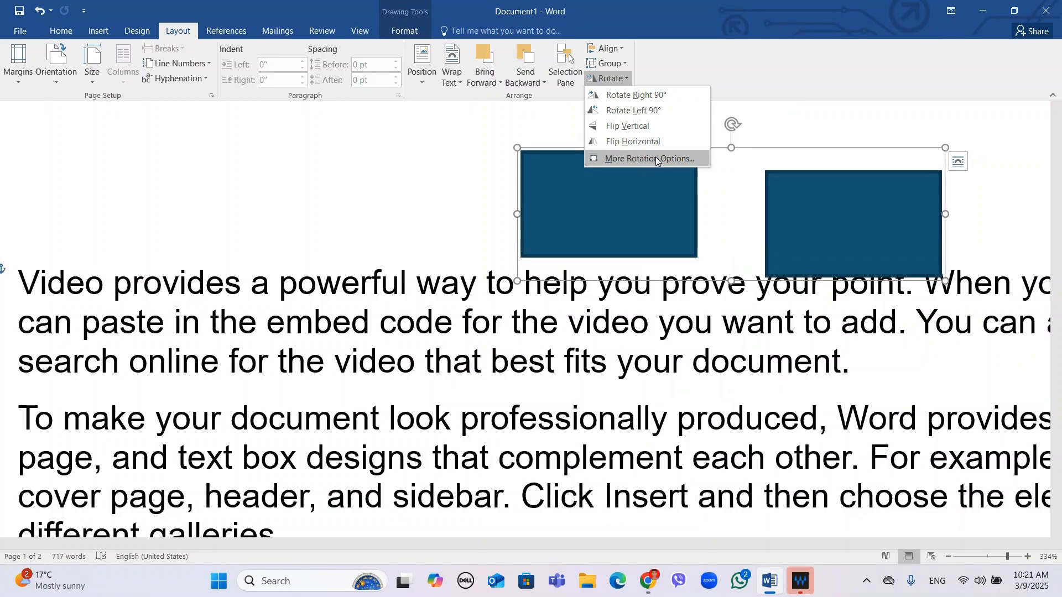
pyautogui.click(656, 159)
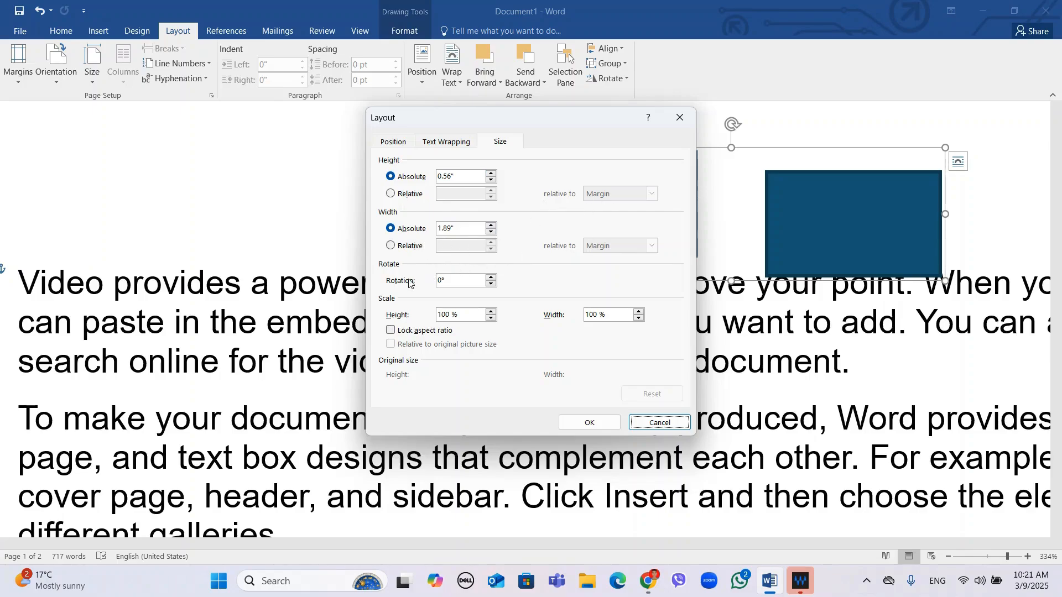
pyautogui.click(491, 278)
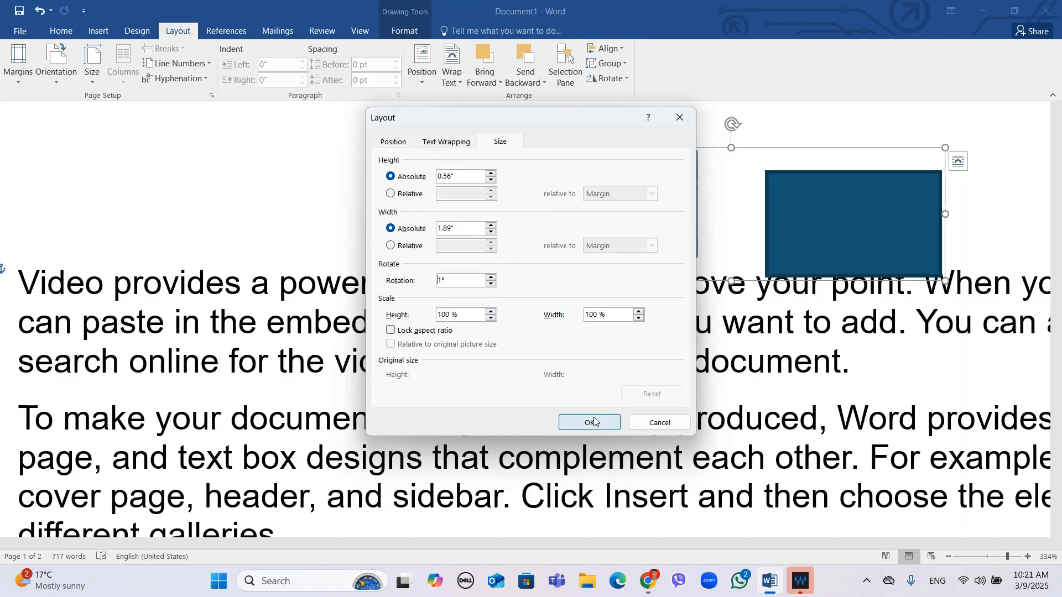
pyautogui.click(657, 422)
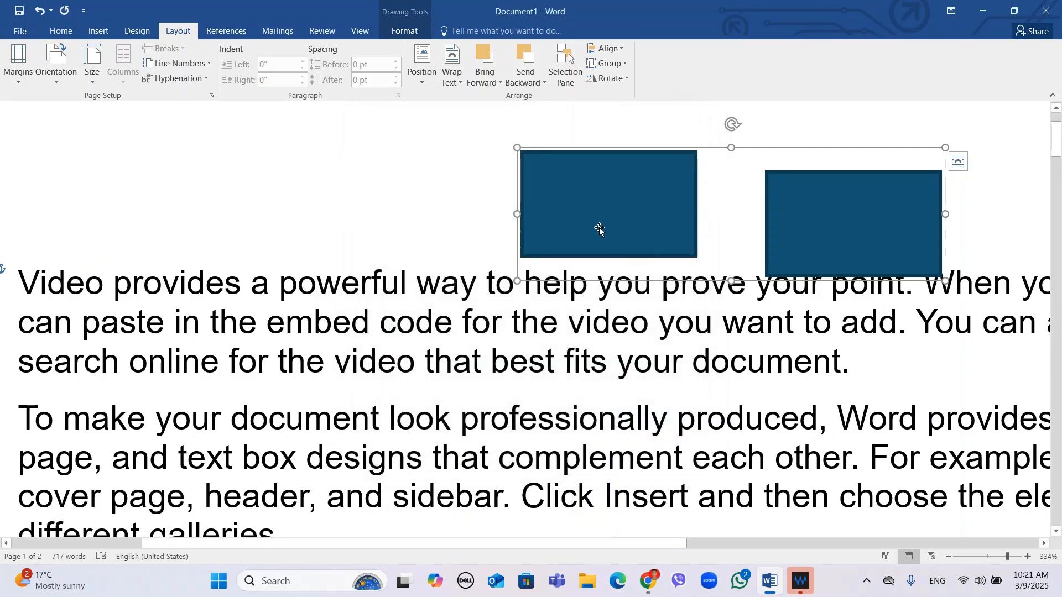